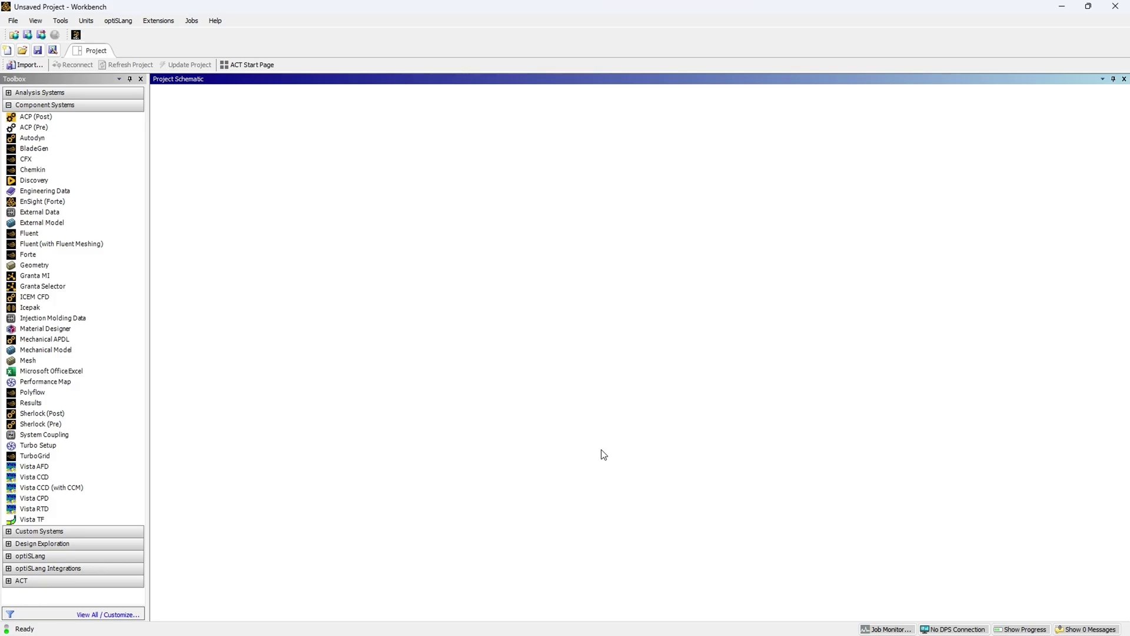
- Add a standalone Geometry component system to the empty project schematic
left_click(47, 266)
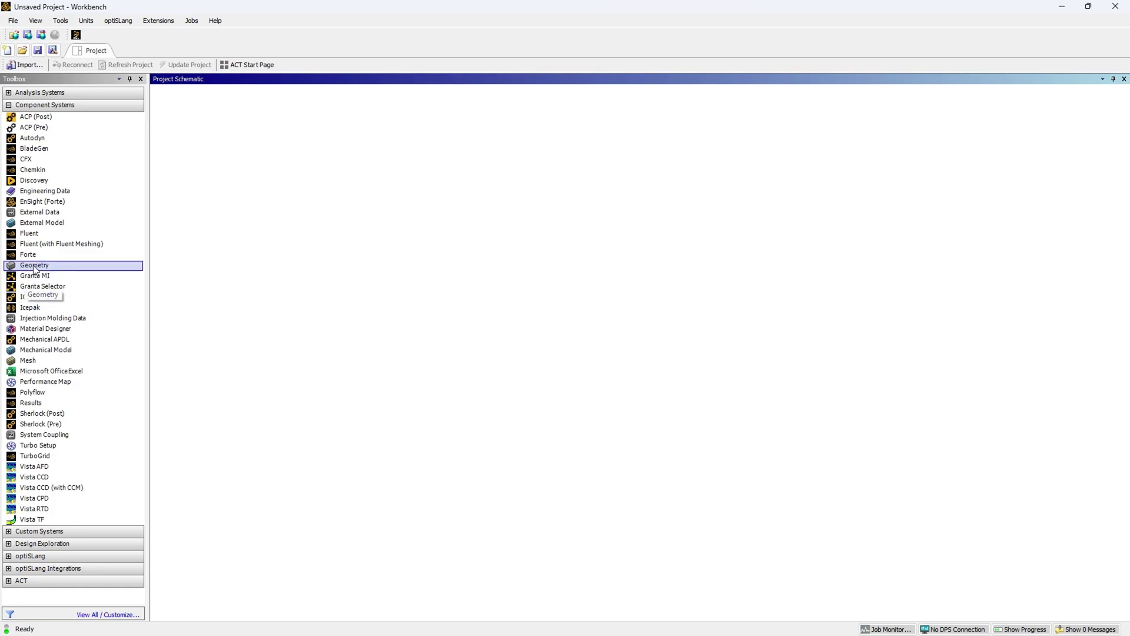
left_click_drag(34, 269, 217, 143)
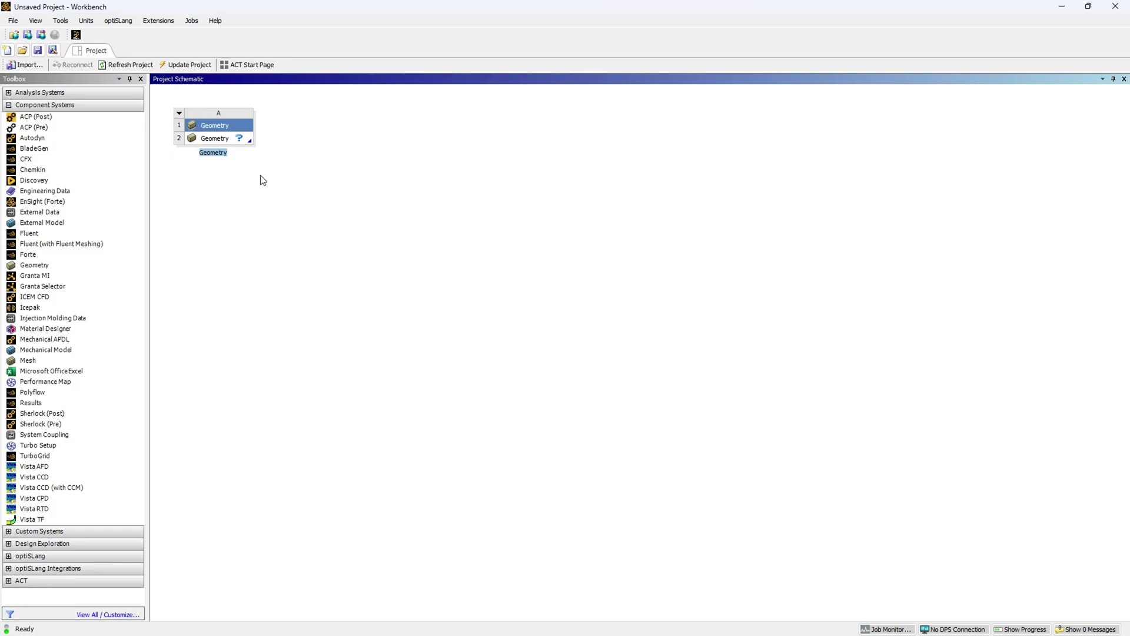
left_click(214, 141)
right_click(215, 143)
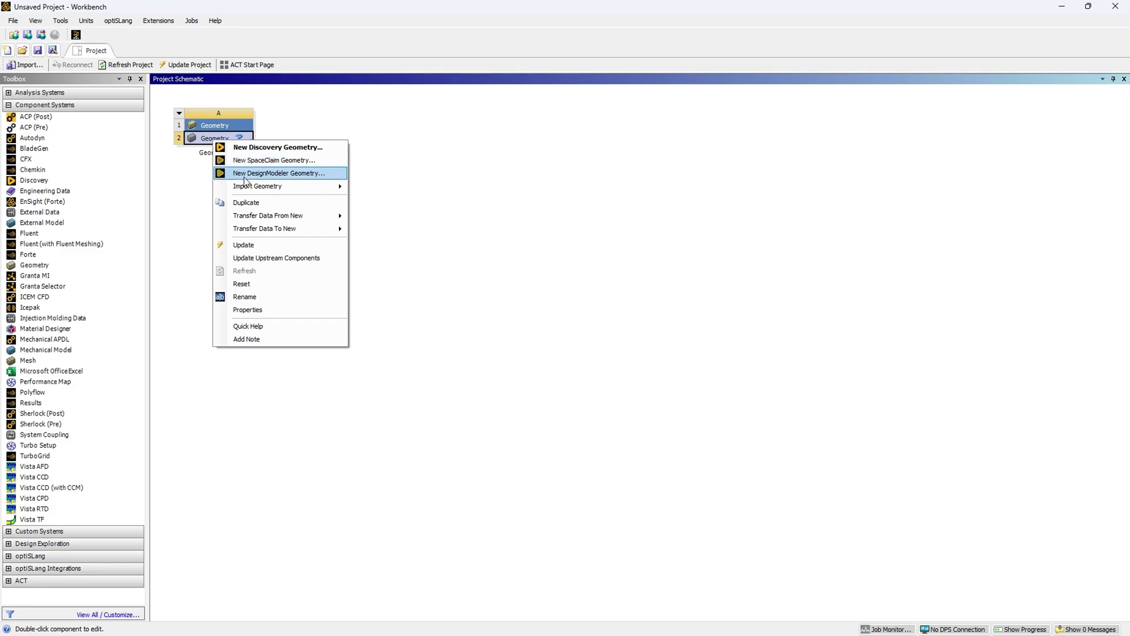
left_click(572, 213)
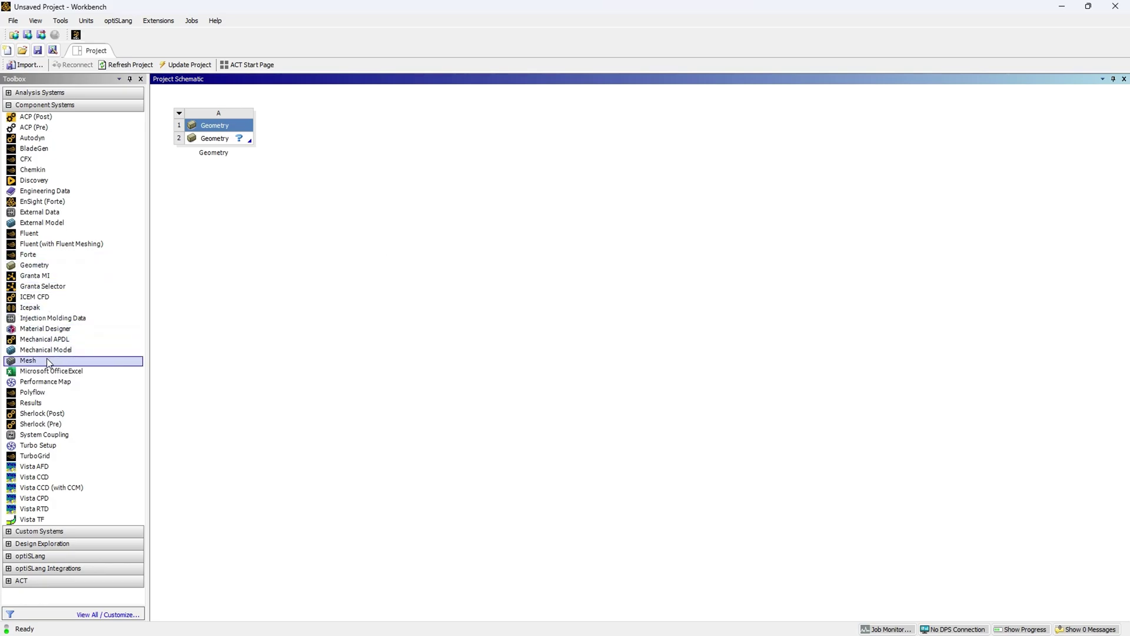
- Add separate Mesh and Fluent (with Fluent Meshing) component systems beside the Geometry system in the project schematic
left_click_drag(49, 362, 316, 160)
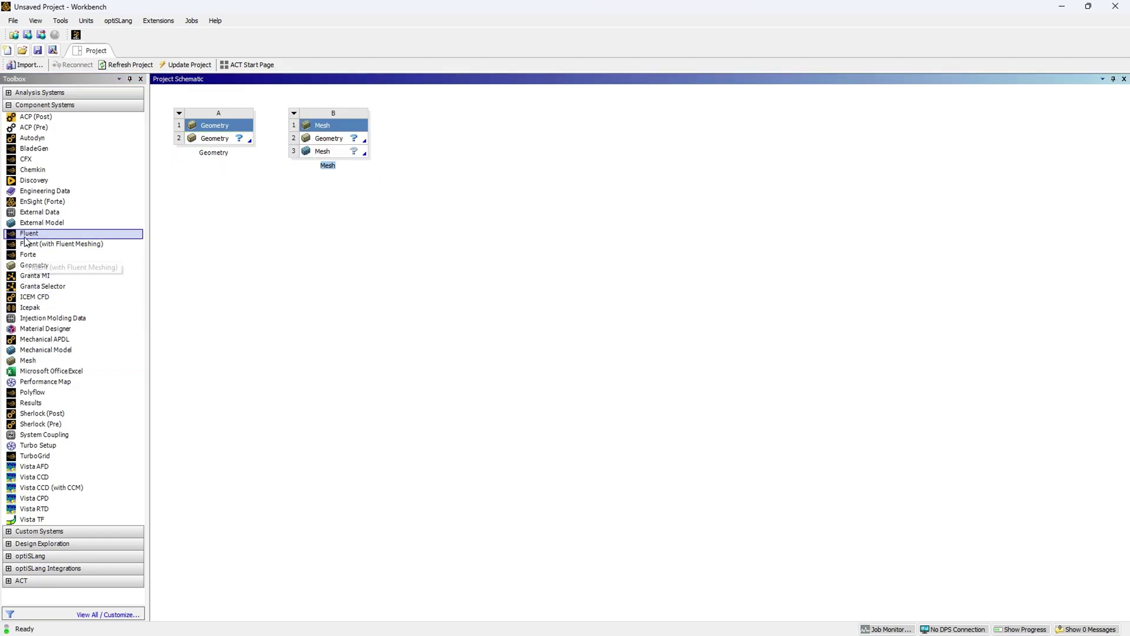
left_click_drag(28, 250, 436, 152)
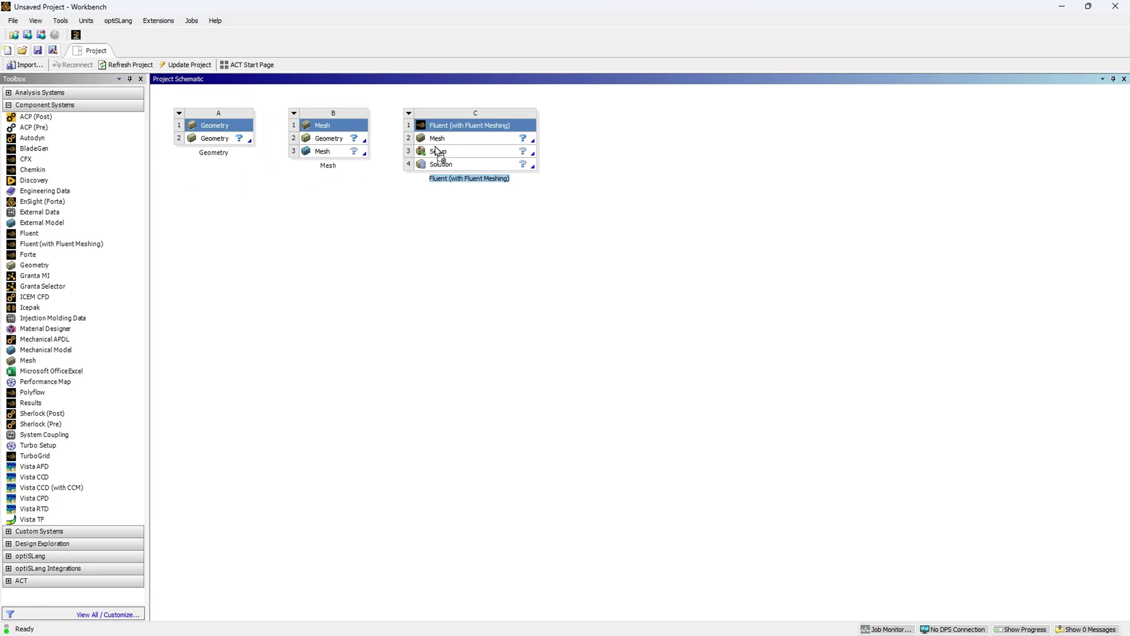
left_click(496, 284)
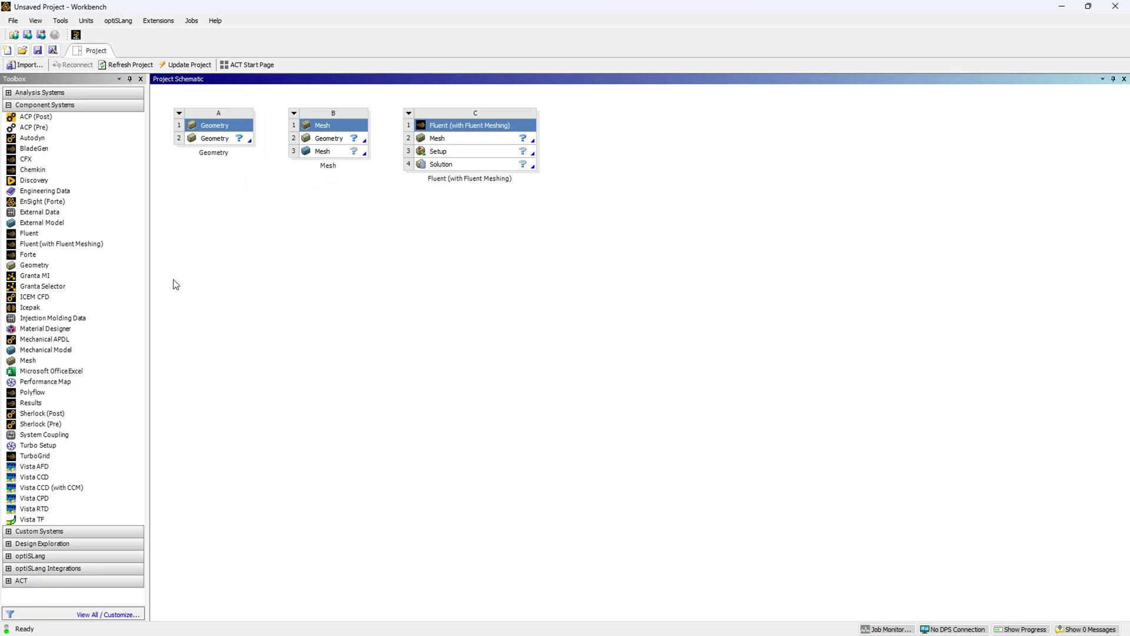
- Add a standalone Fluent system below the Geometry system and start its setup in 3D with 12 solver processes
left_click_drag(25, 236, 212, 202)
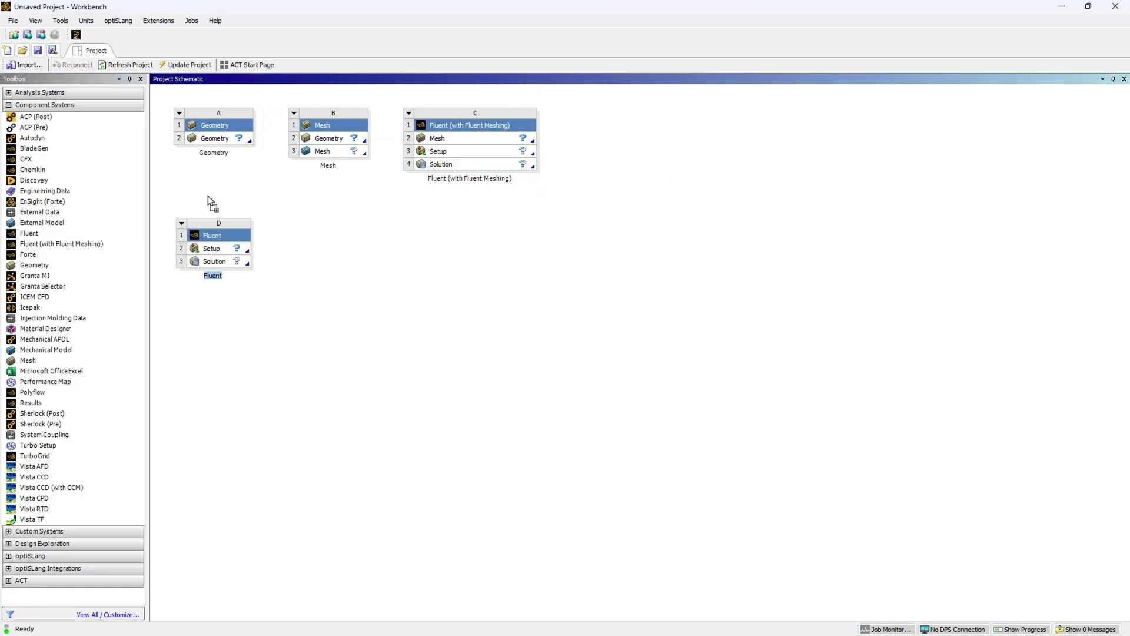
right_click(206, 248)
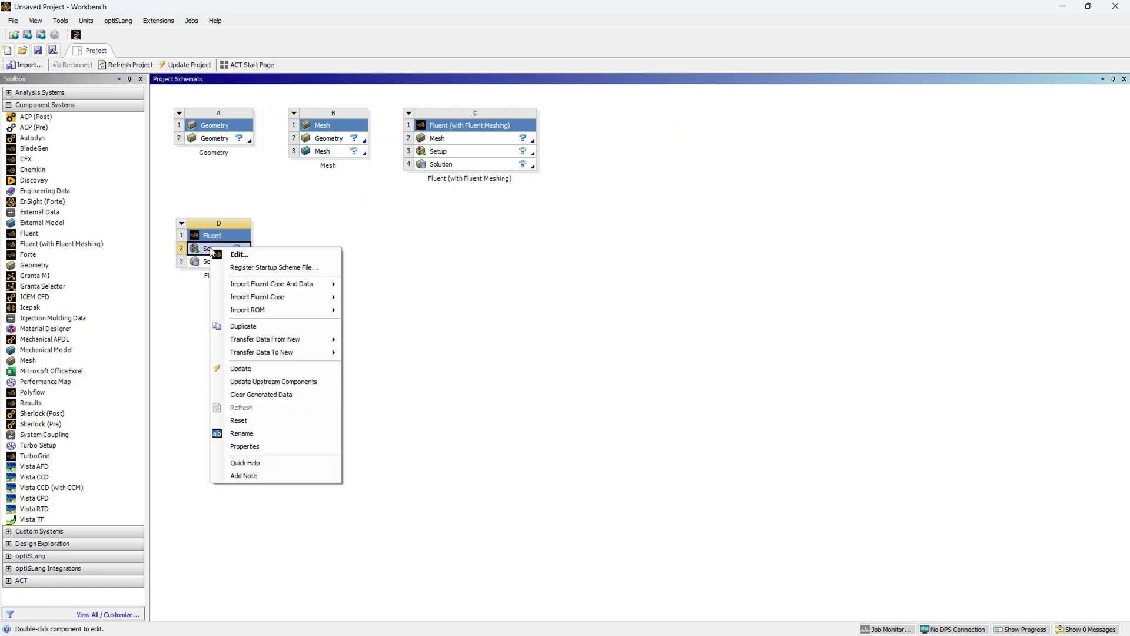
left_click(278, 253)
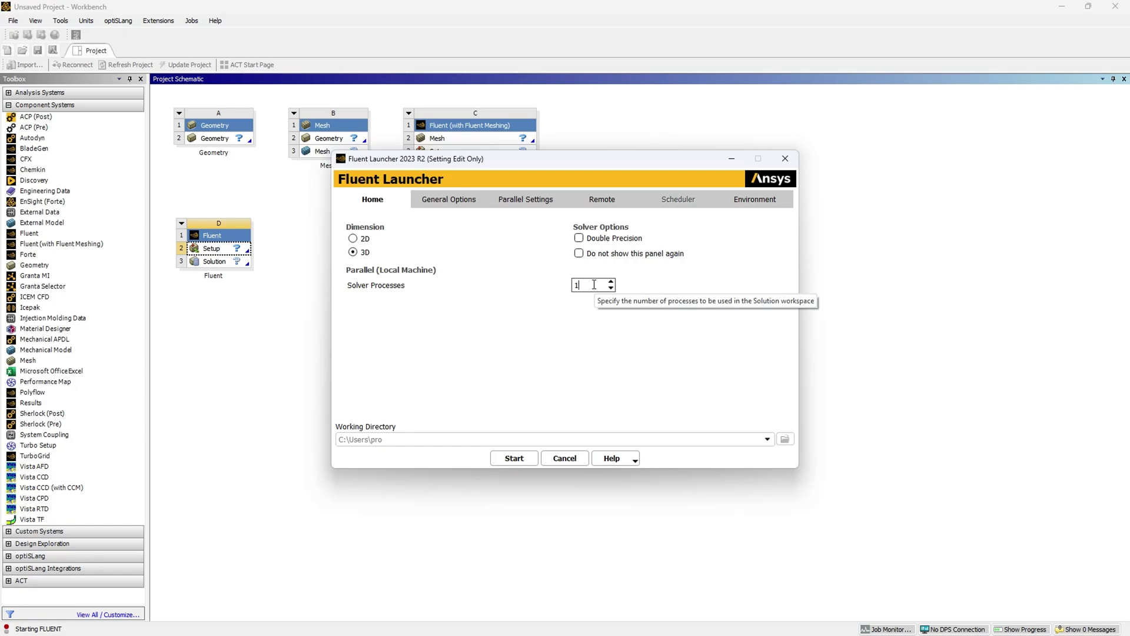
type("2")
left_click(522, 459)
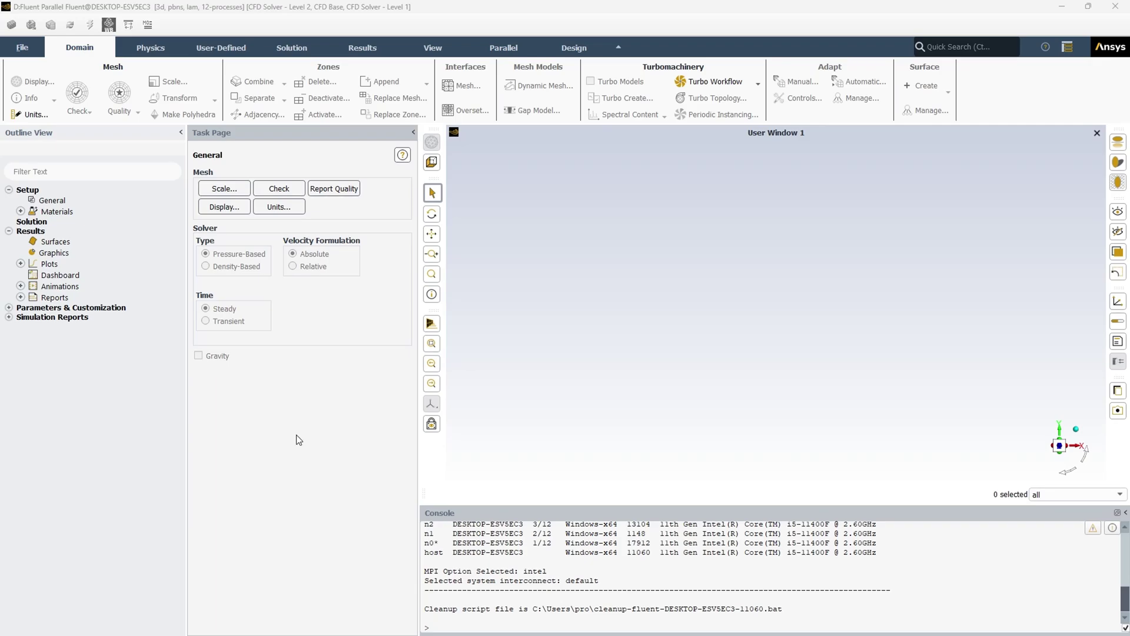
- Import the case file stored in the Porous folder under Documents and dismiss the solver precision note
left_click(22, 50)
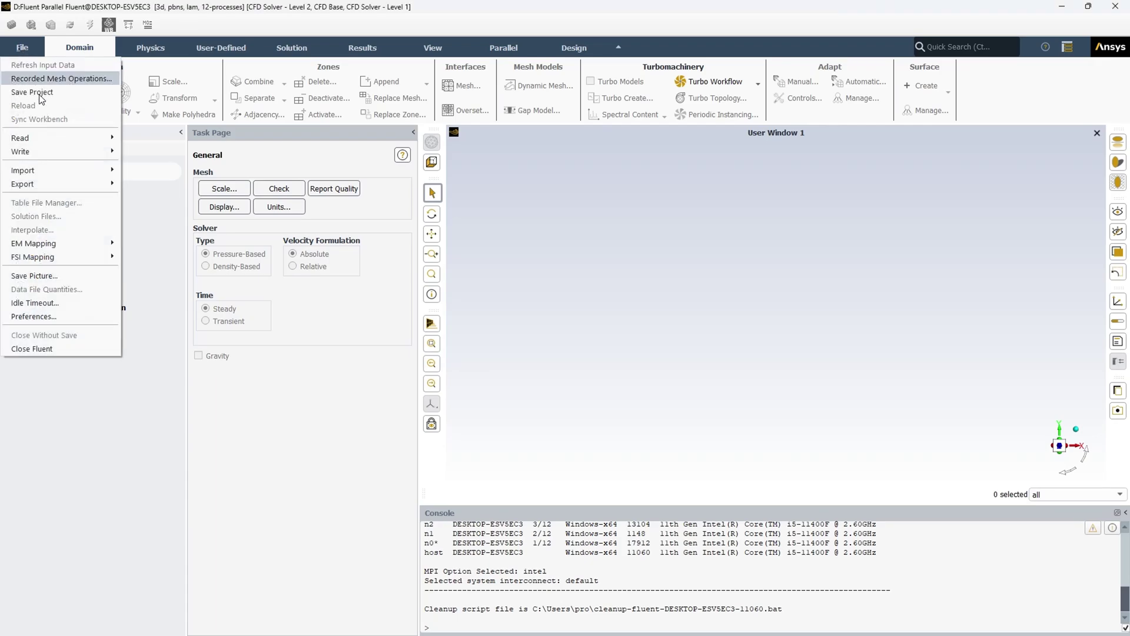
mouse_move(50, 170)
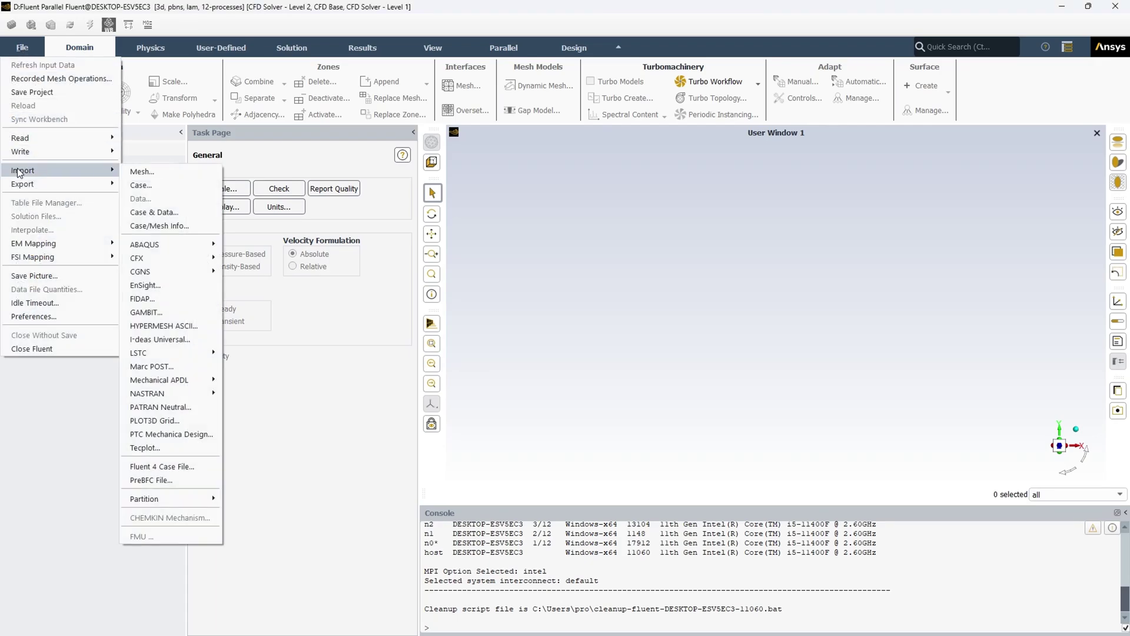
left_click(172, 186)
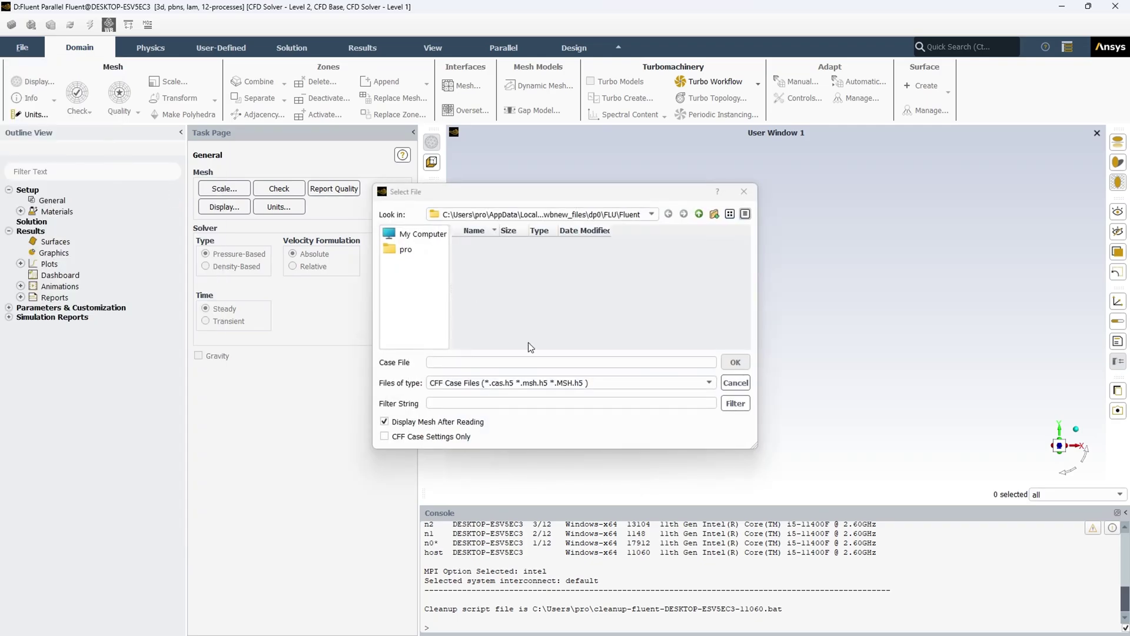
left_click(425, 250)
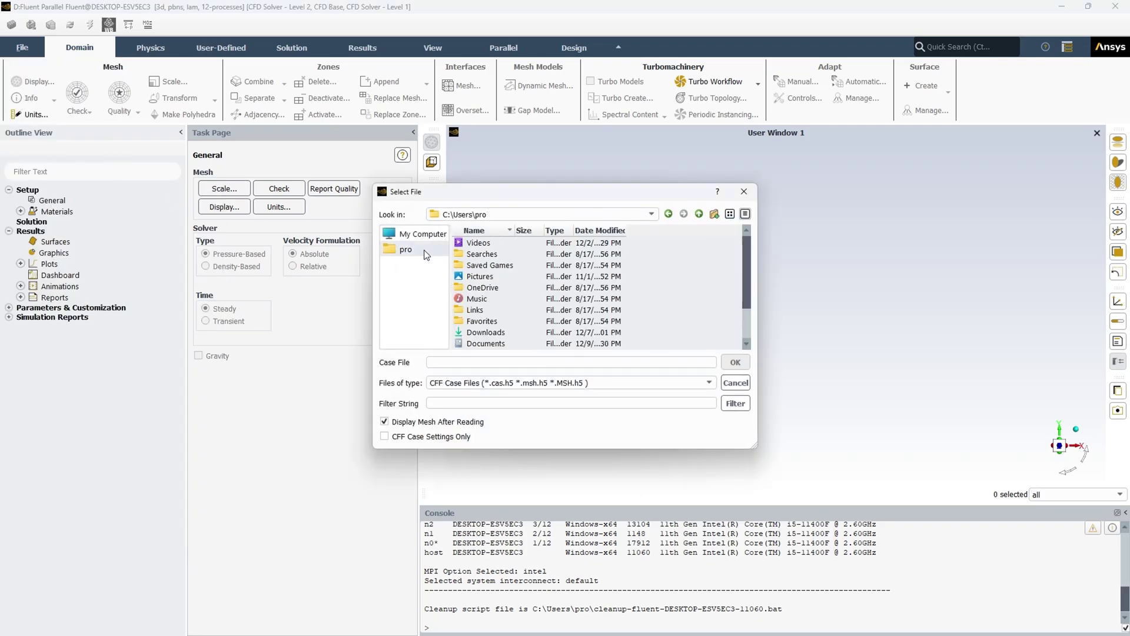
double_click(500, 343)
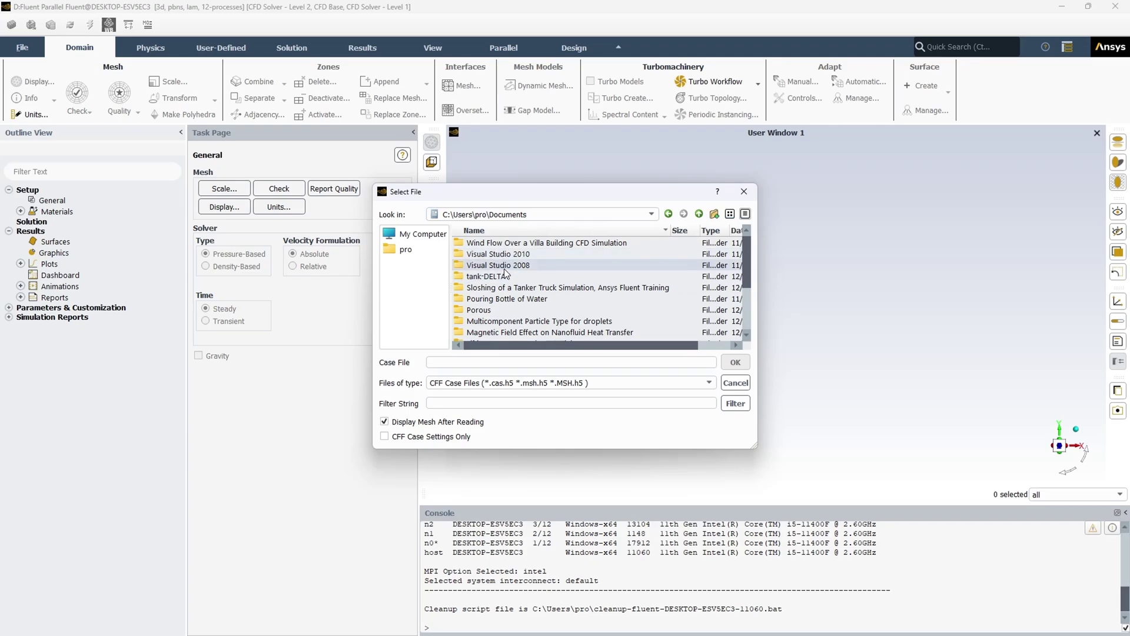
scroll(503, 272, "down", 3)
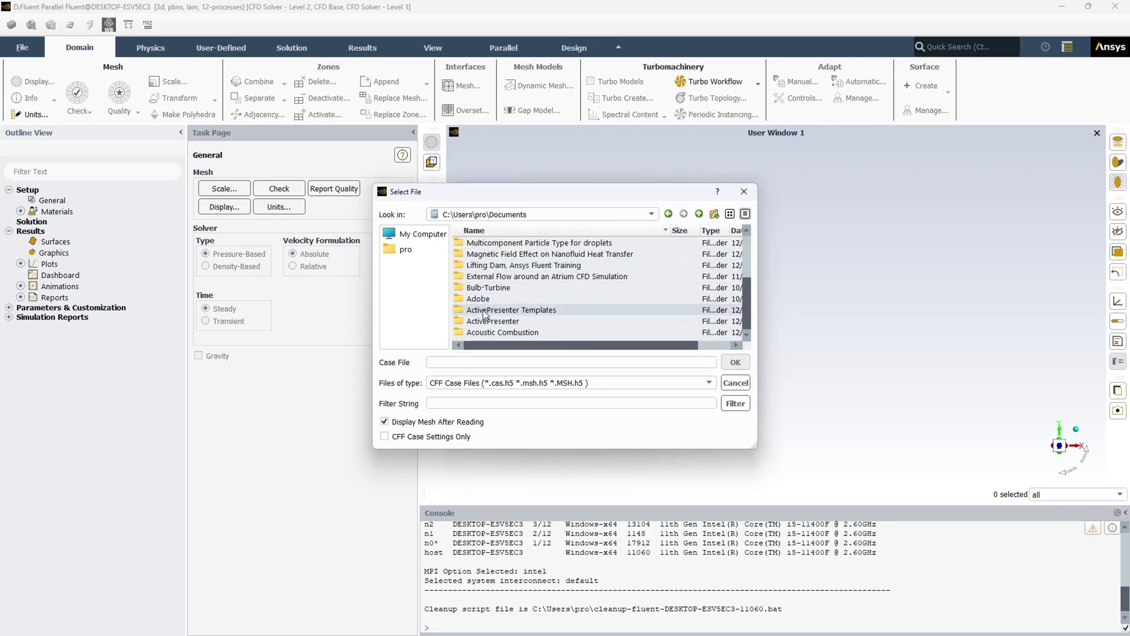
scroll(484, 313, "up", 2)
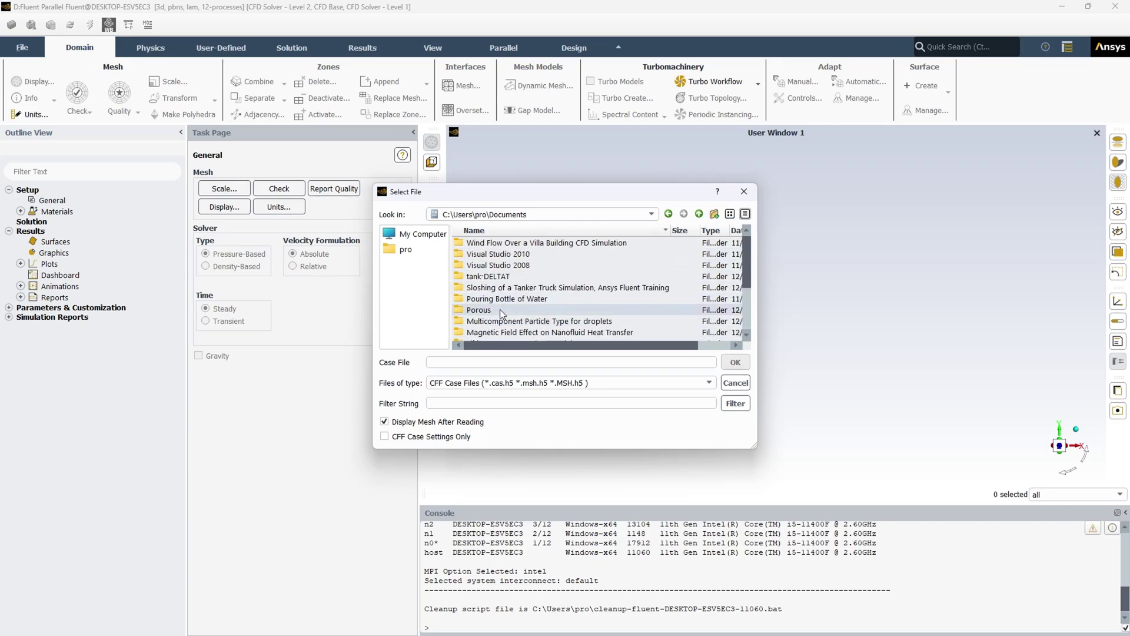
double_click(479, 311)
double_click(463, 253)
double_click(465, 245)
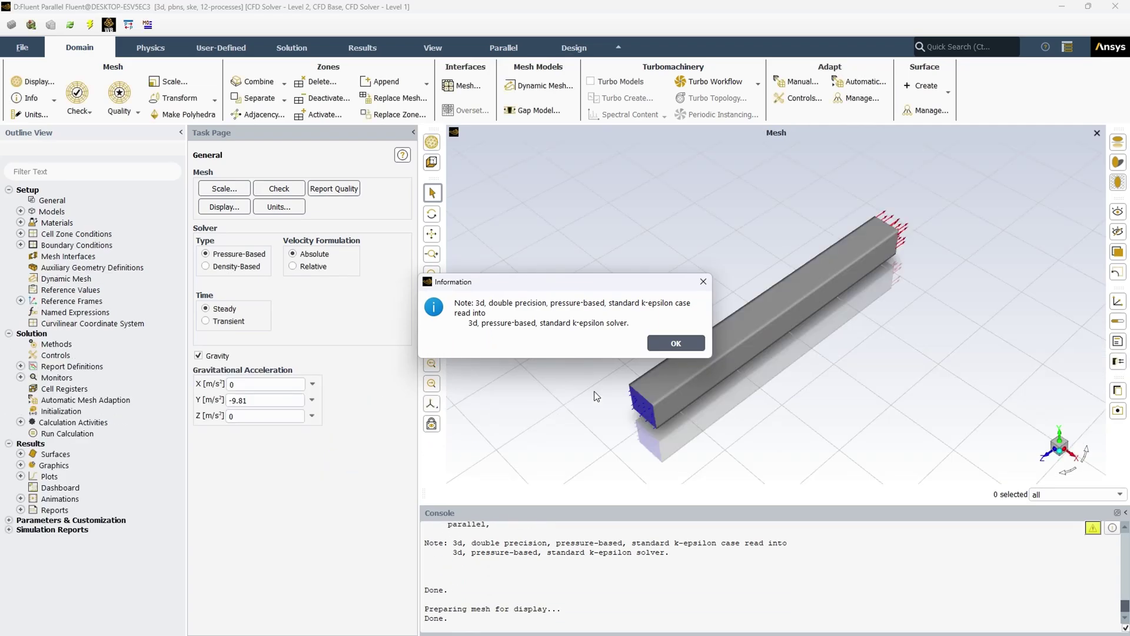
left_click(675, 343)
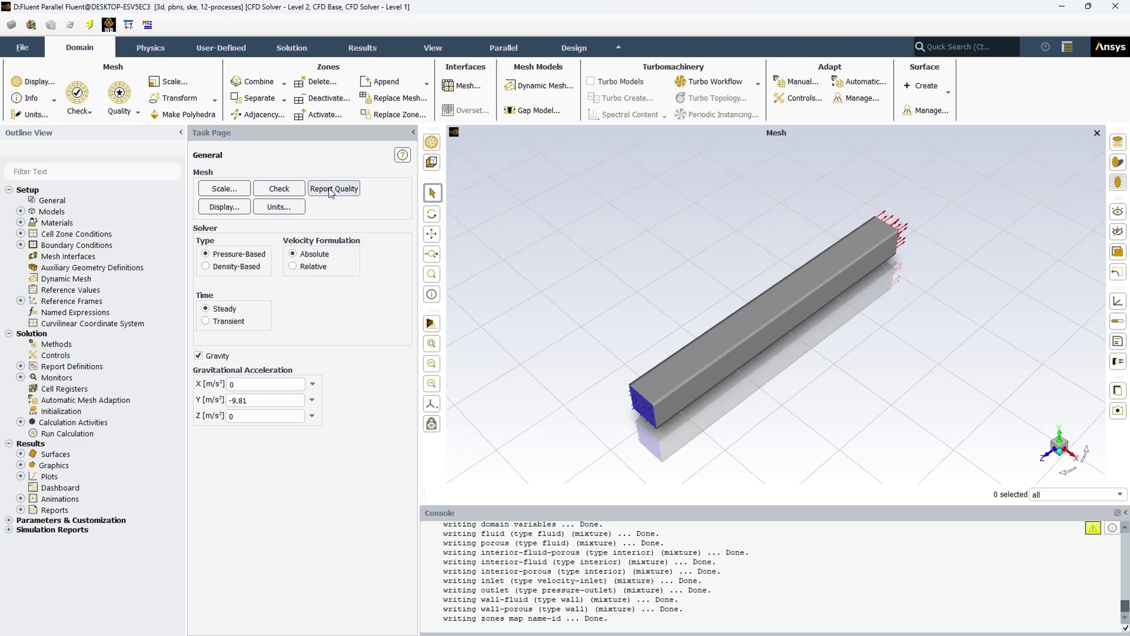
- Run the mesh check and report the mesh quality
left_click(284, 189)
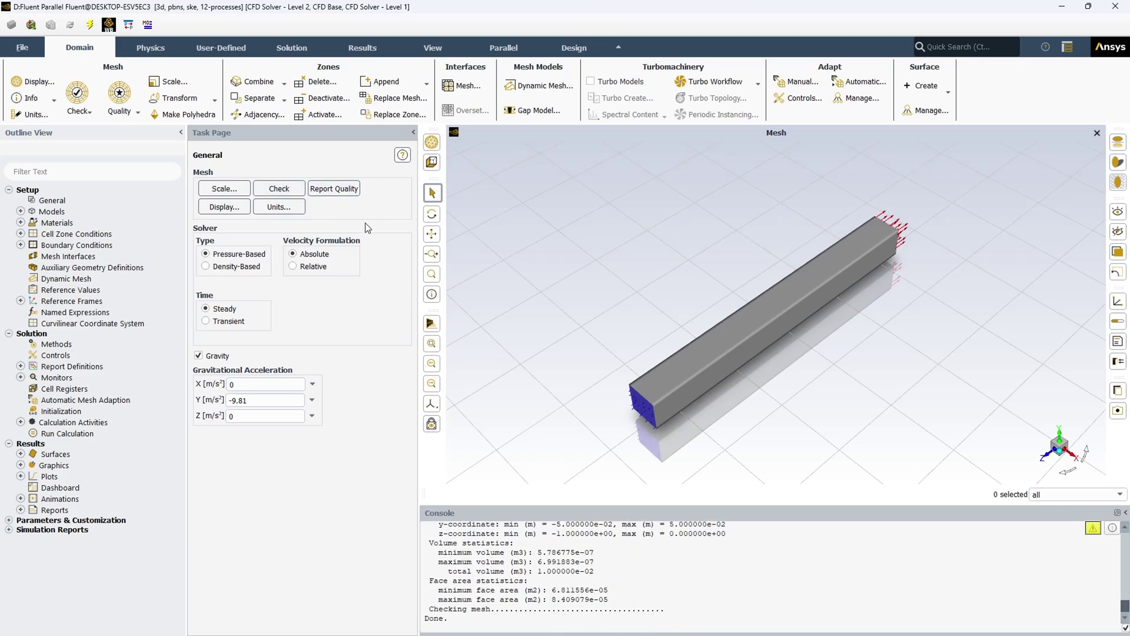
left_click(335, 194)
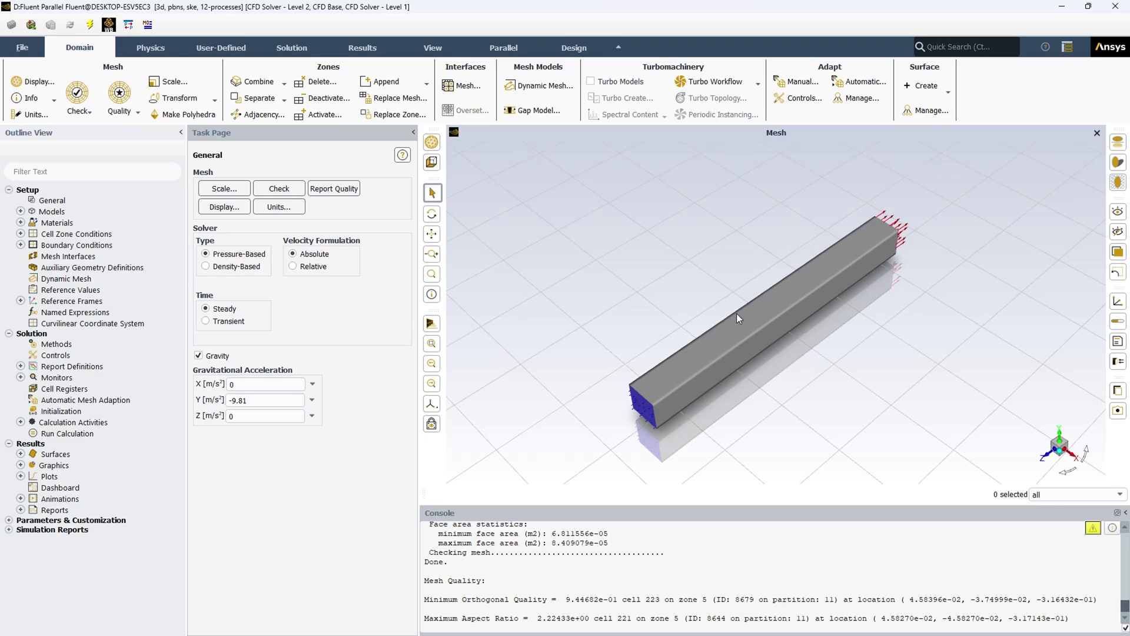
- Inspect the duct's outlet end and hide the ground grid in the mesh view
left_click_drag(774, 362, 787, 321)
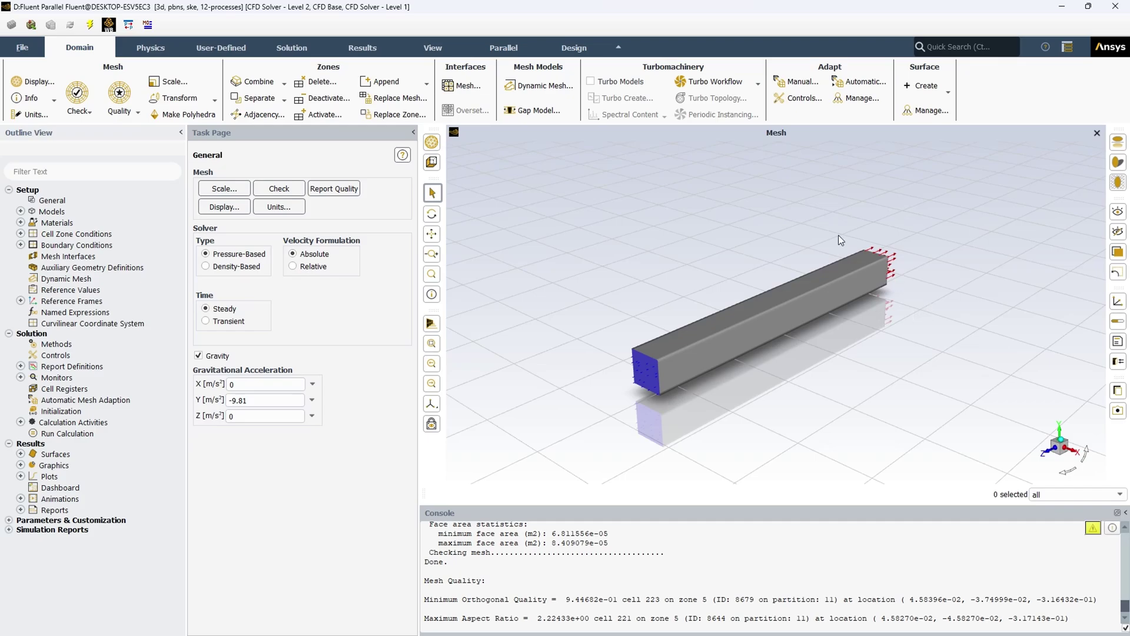
scroll(903, 256, "up", 5)
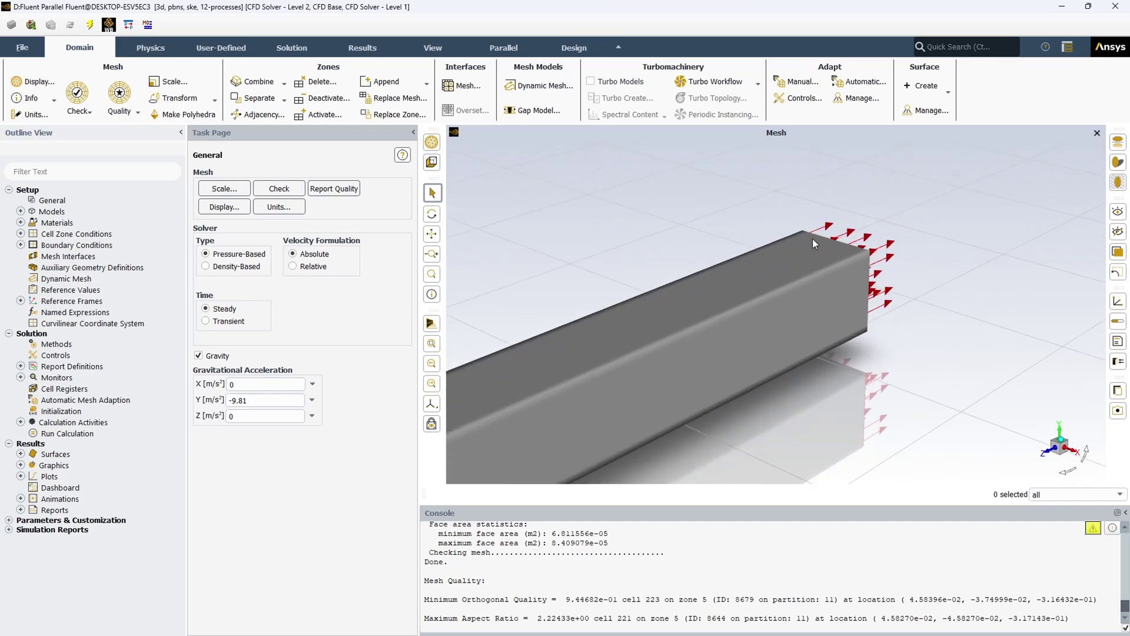
scroll(913, 298, "down", 5)
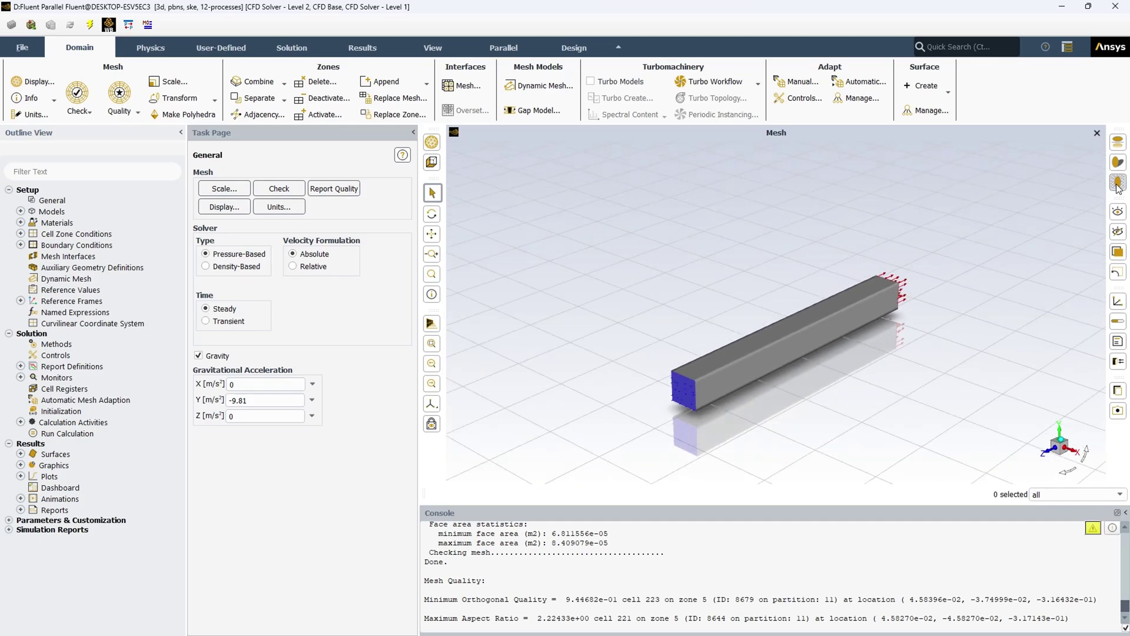
left_click_drag(1089, 222, 870, 385)
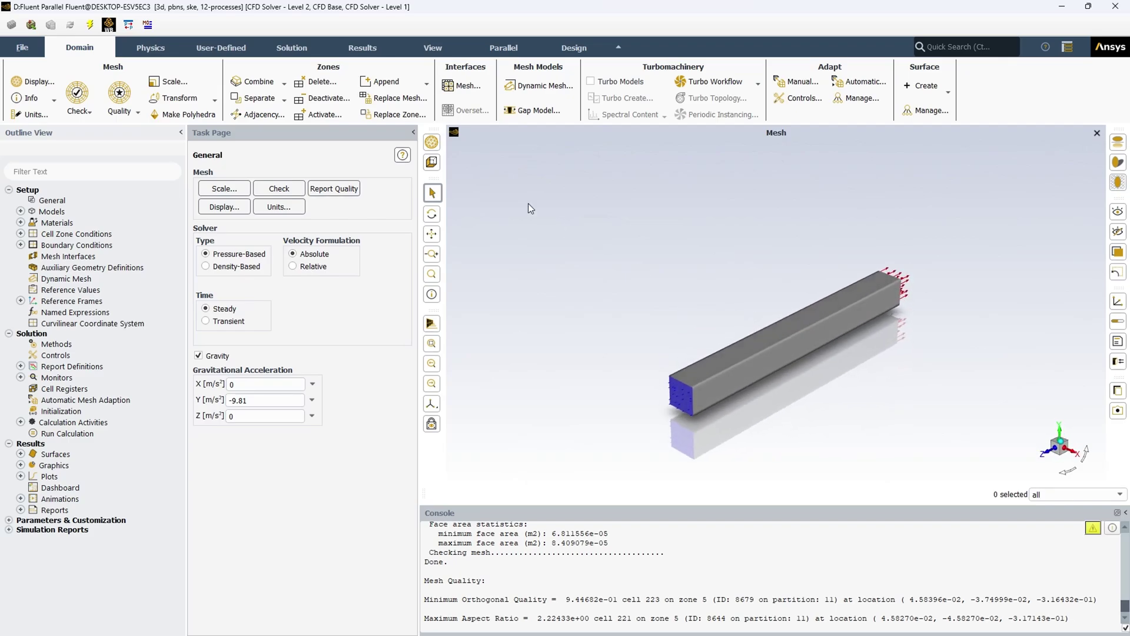
- Remove the wall-porous and wall-fluid surfaces from the mesh display, showing only the inlet and outlet
left_click(431, 143)
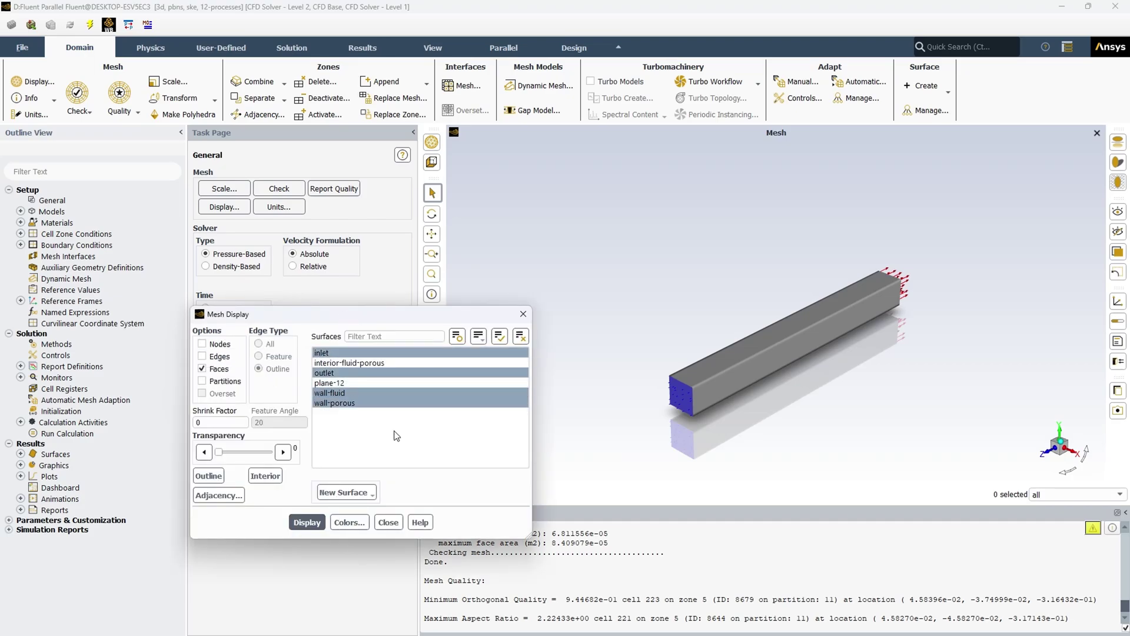
left_click(333, 404)
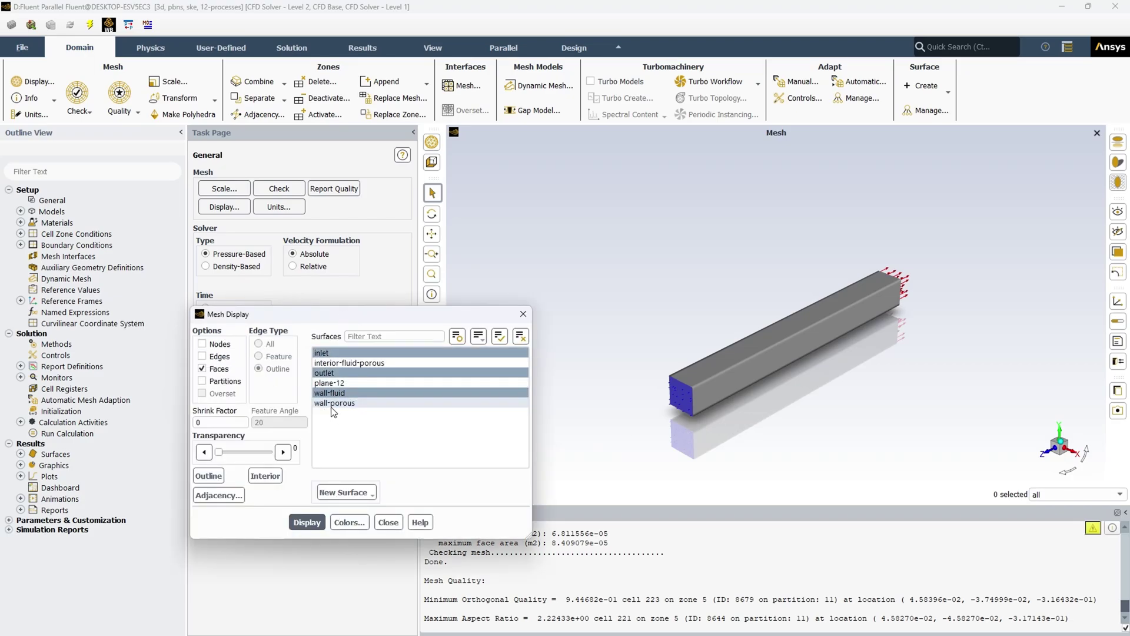
left_click(342, 393)
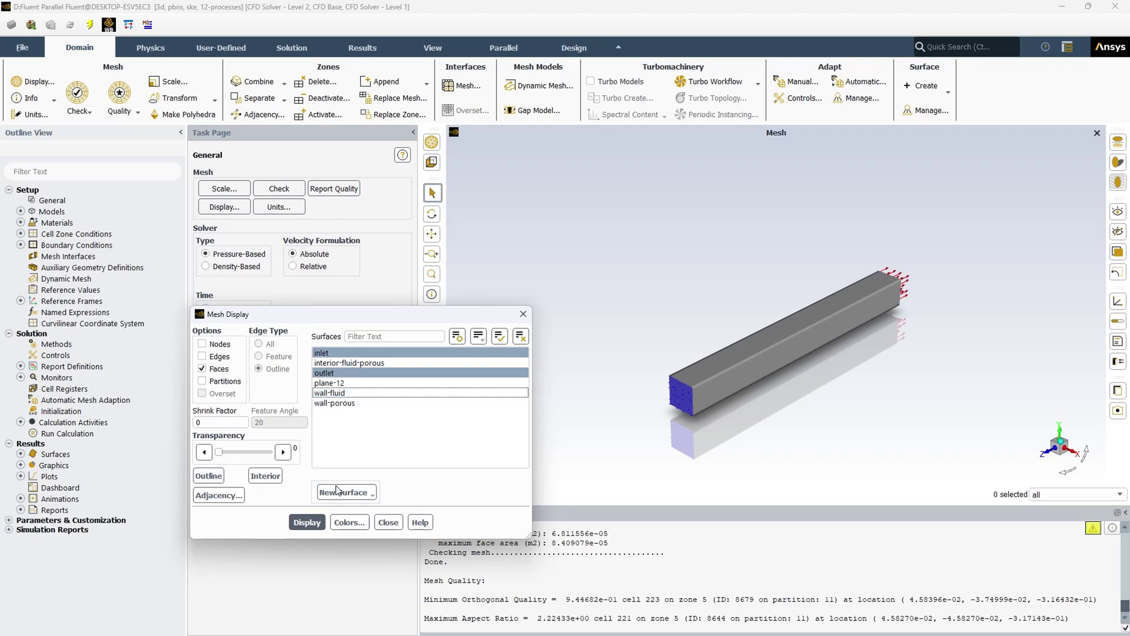
left_click(305, 523)
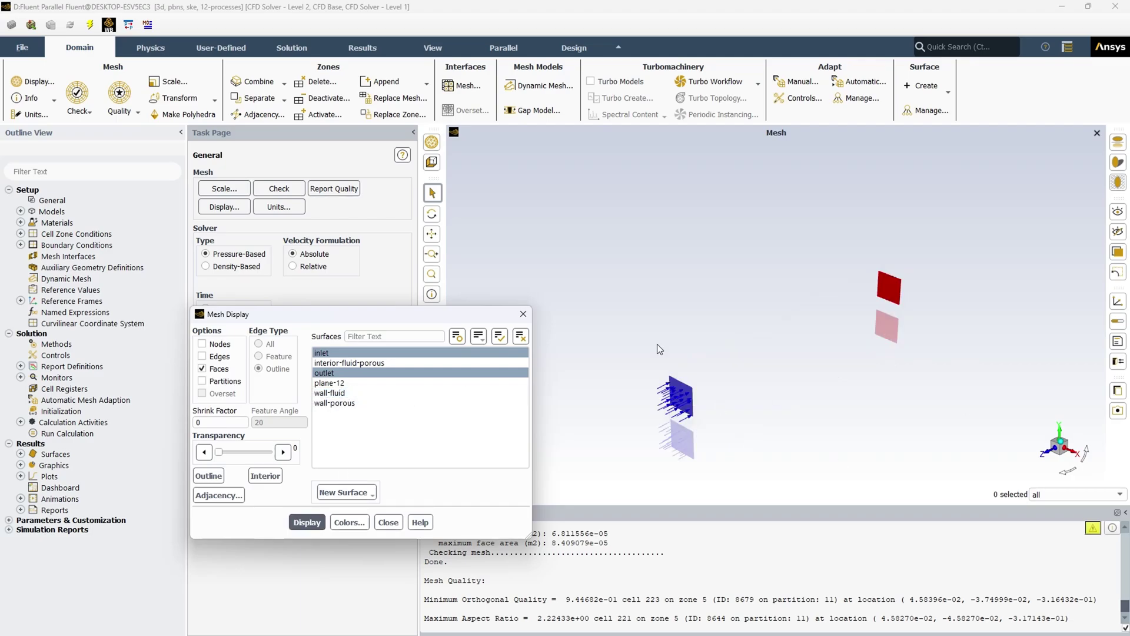
- Add the wall-fluid surface to the mesh display alongside the inlet and outlet
left_click(352, 373)
left_click(353, 393)
left_click(307, 522)
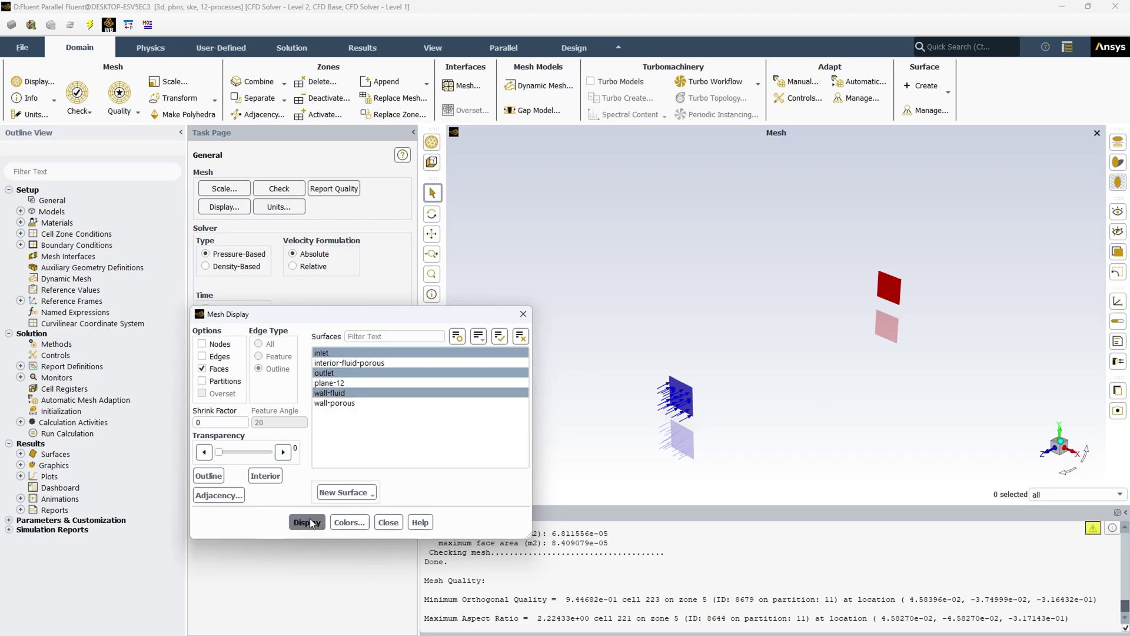
- Display the wall-porous surface instead of wall-fluid with the inlet and outlet, and examine the porous section between them
left_click(353, 392)
left_click(342, 402)
left_click(301, 518)
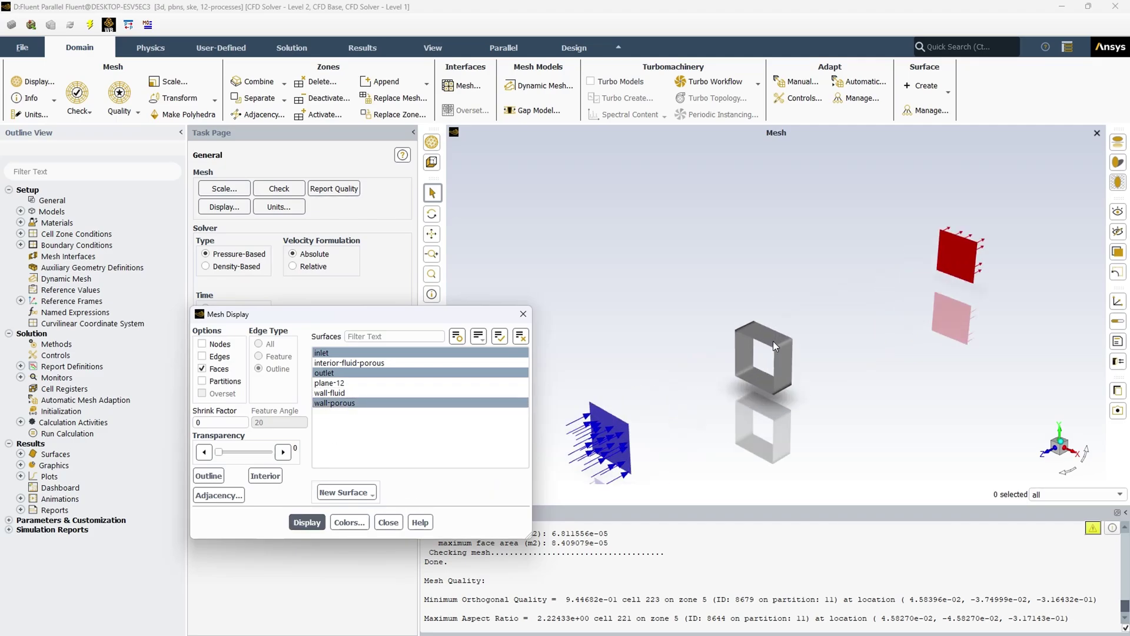
scroll(772, 340, "up", 3)
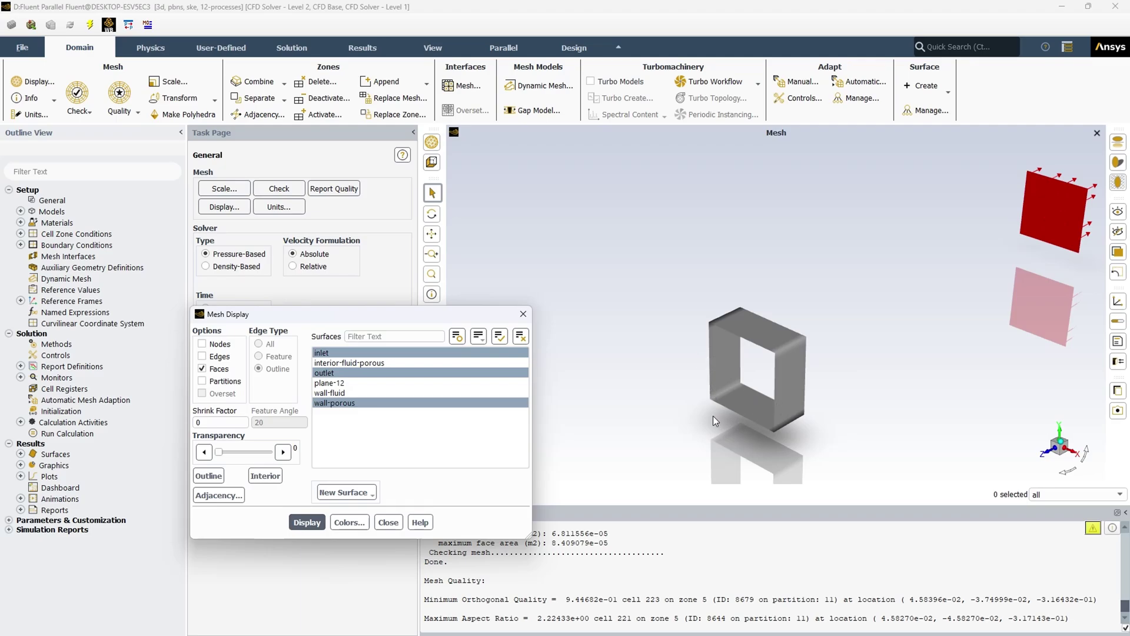
scroll(677, 421, "down", 5)
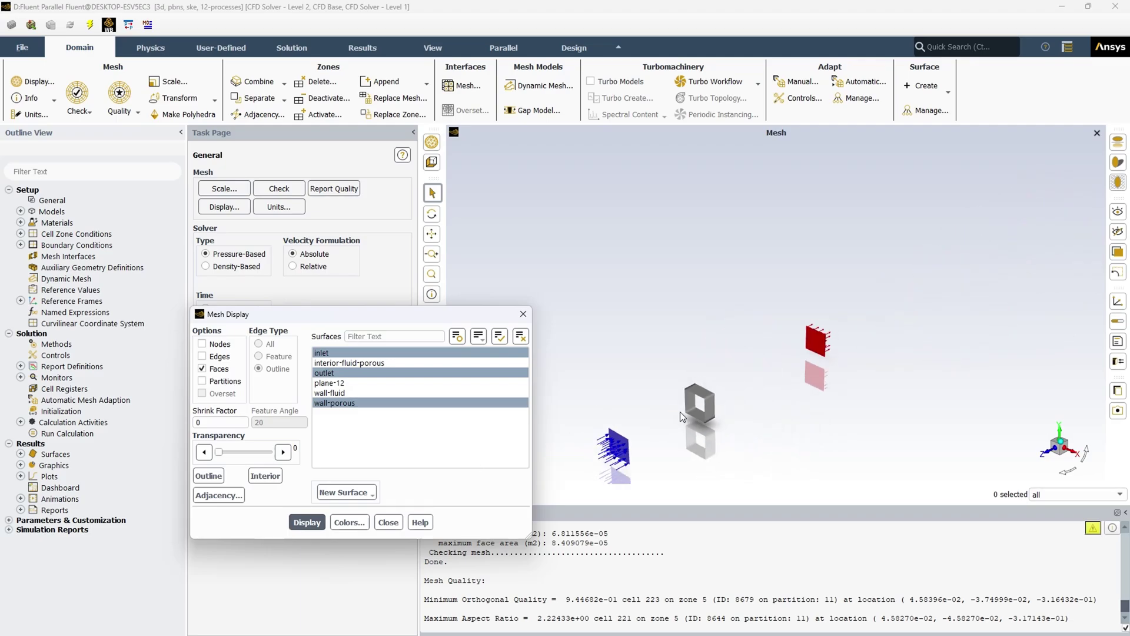
scroll(908, 312, "up", 2)
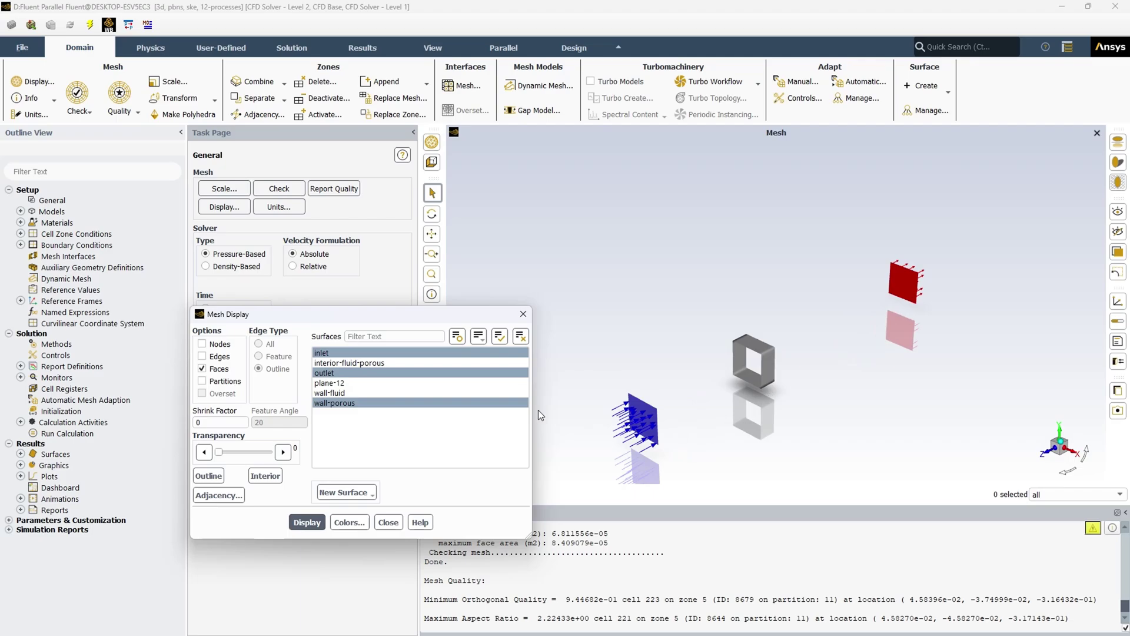
- Add the wall-fluid surface to the mesh display with the inlet, outlet and wall-porous, and show the mesh edges
left_click(341, 392)
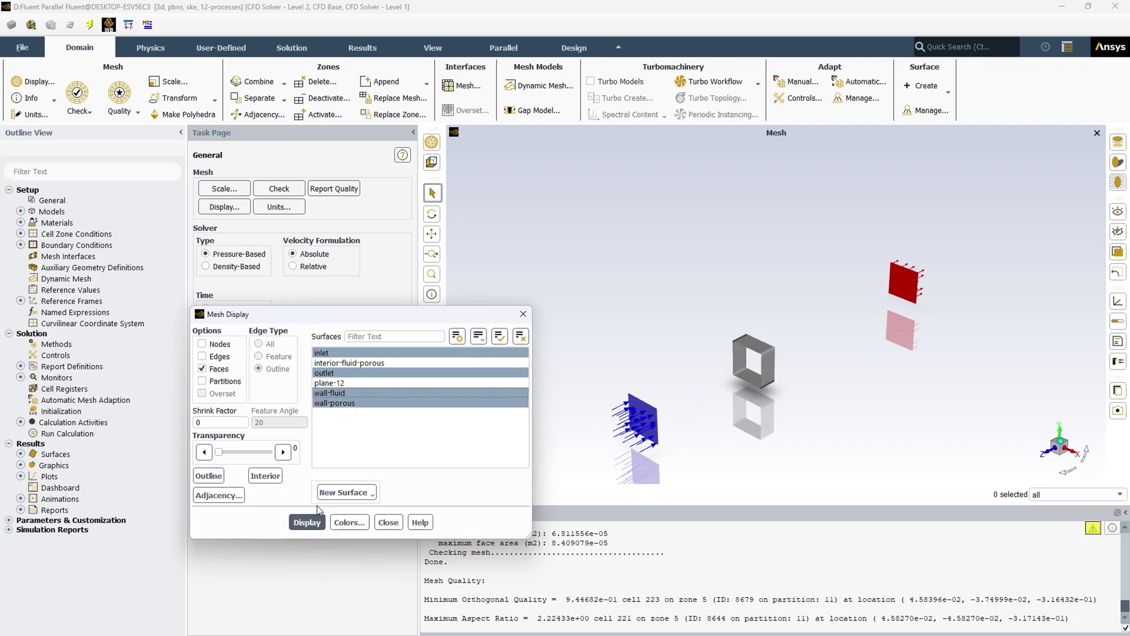
left_click(307, 522)
left_click(202, 356)
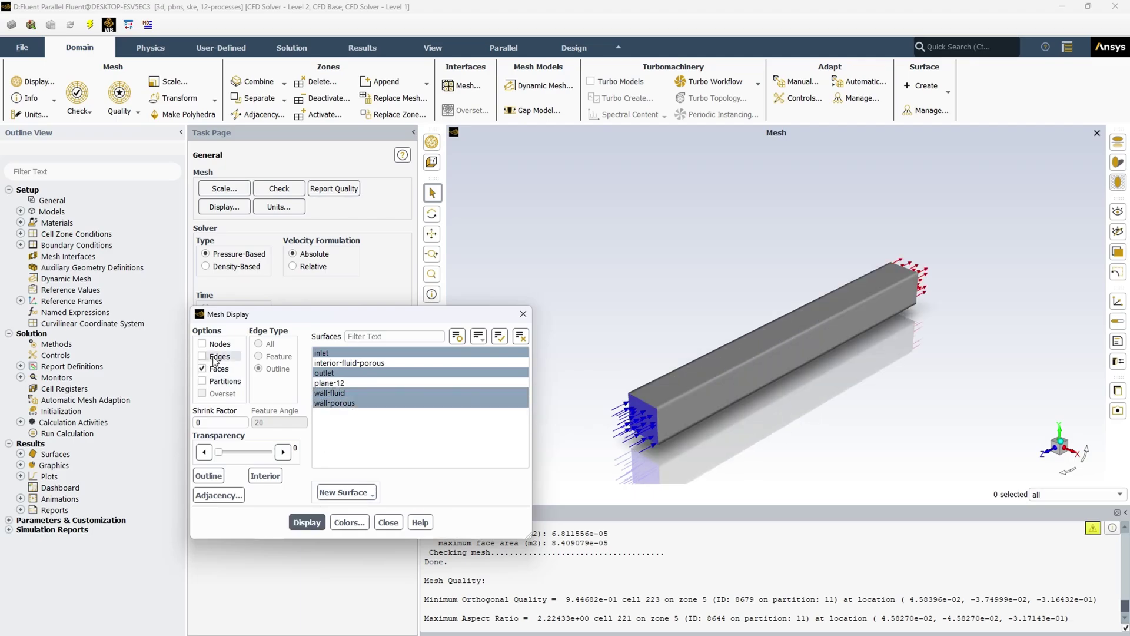
left_click(308, 523)
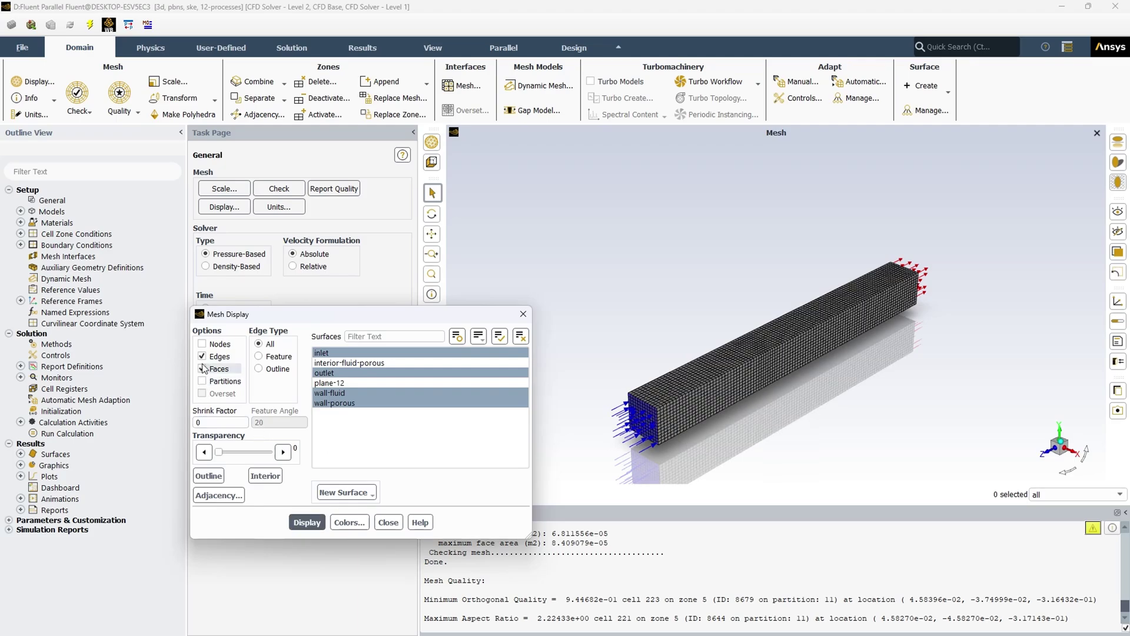
- Examine the mesh cells on the duct's inlet end, walls and outlet end
scroll(650, 445, "up", 5)
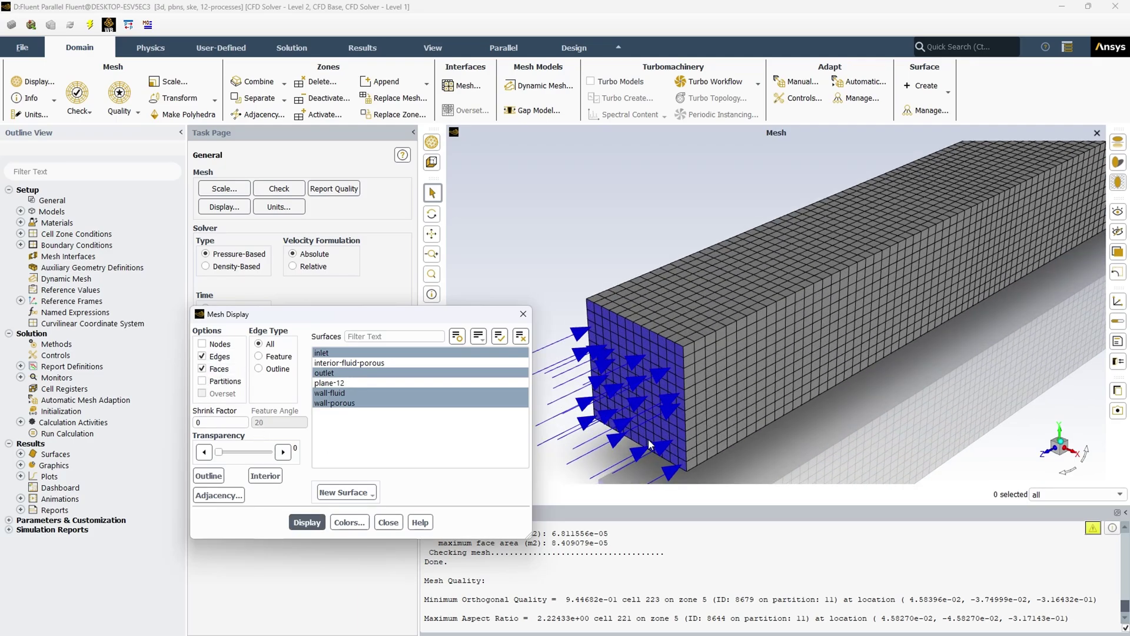
scroll(651, 445, "down", 5)
scroll(648, 439, "down", 2)
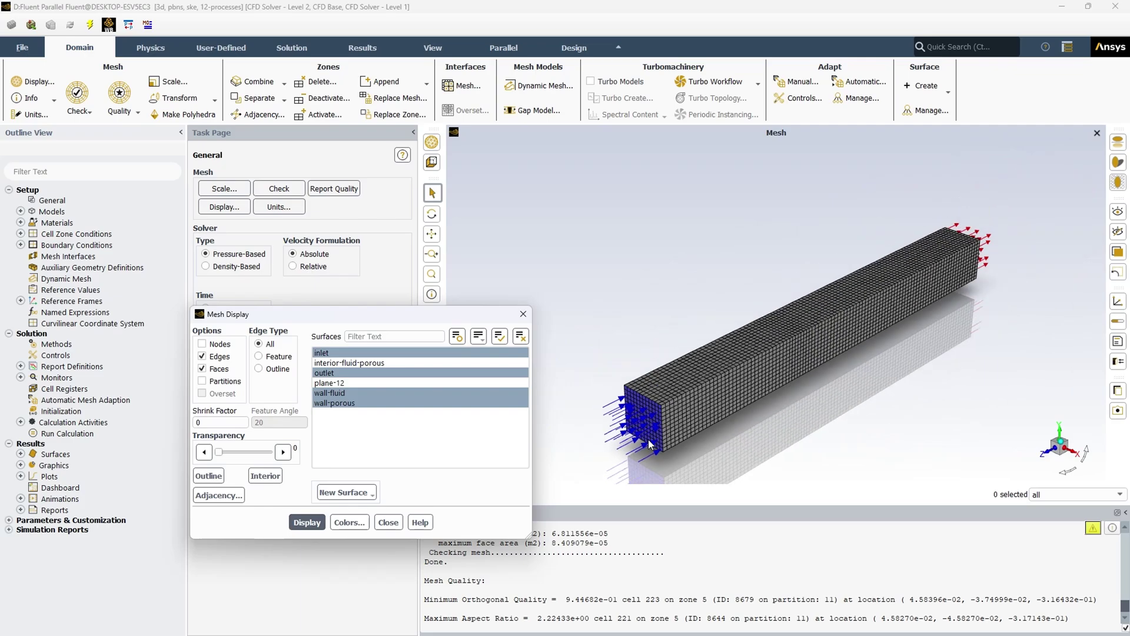
left_click_drag(915, 316, 683, 410)
scroll(931, 265, "up", 8)
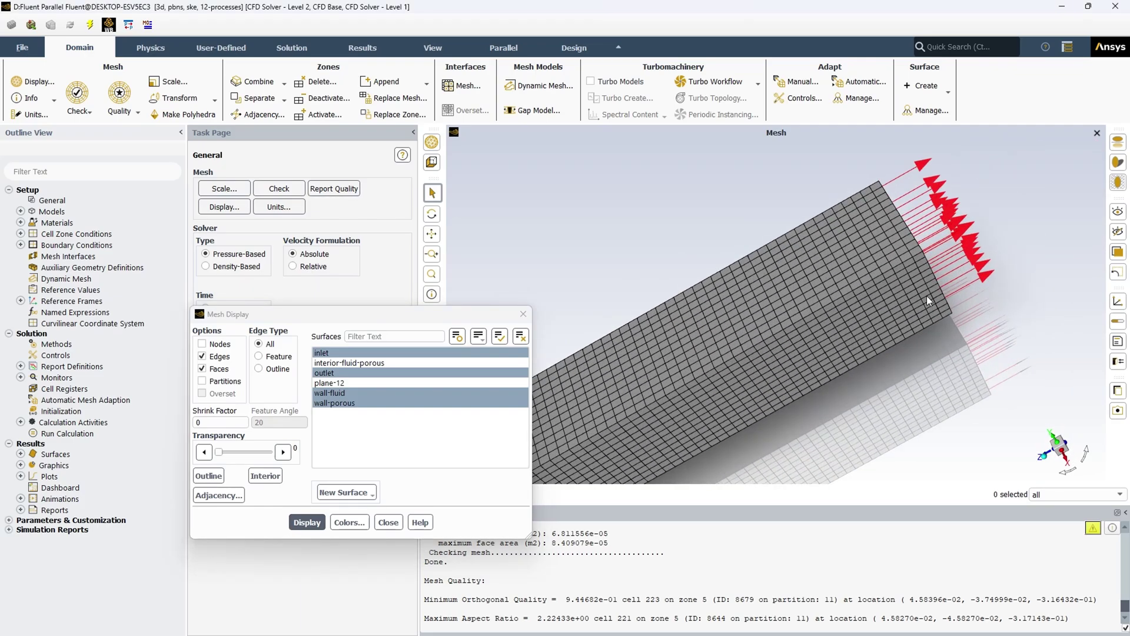
left_click_drag(974, 297, 1025, 282)
scroll(1025, 281, "down", 10)
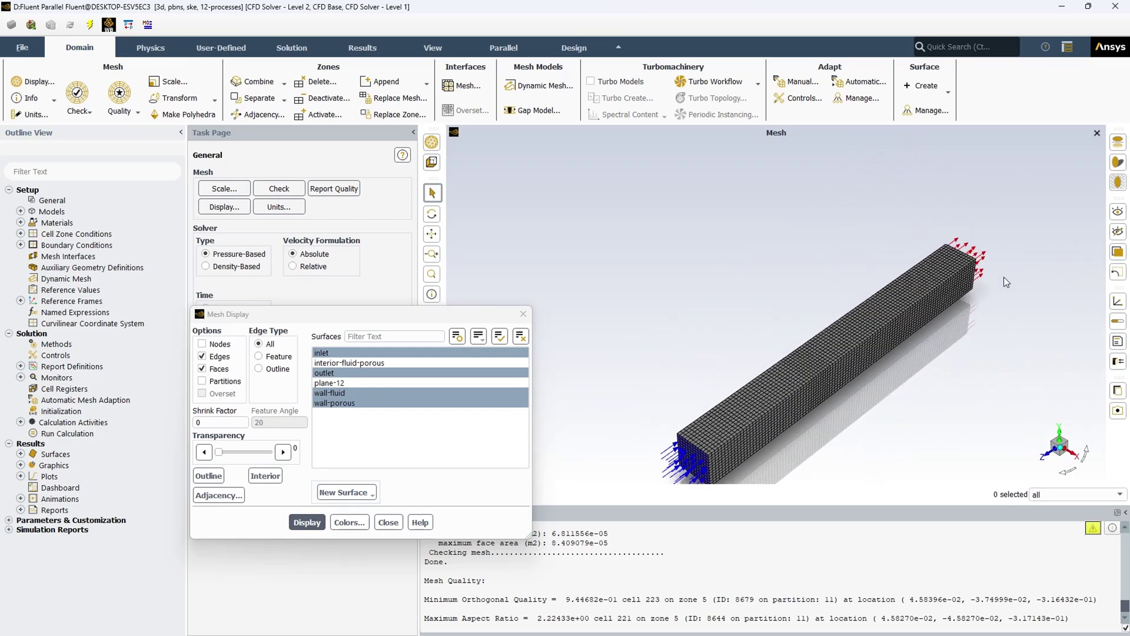
left_click_drag(872, 394, 828, 396)
scroll(821, 365, "up", 2)
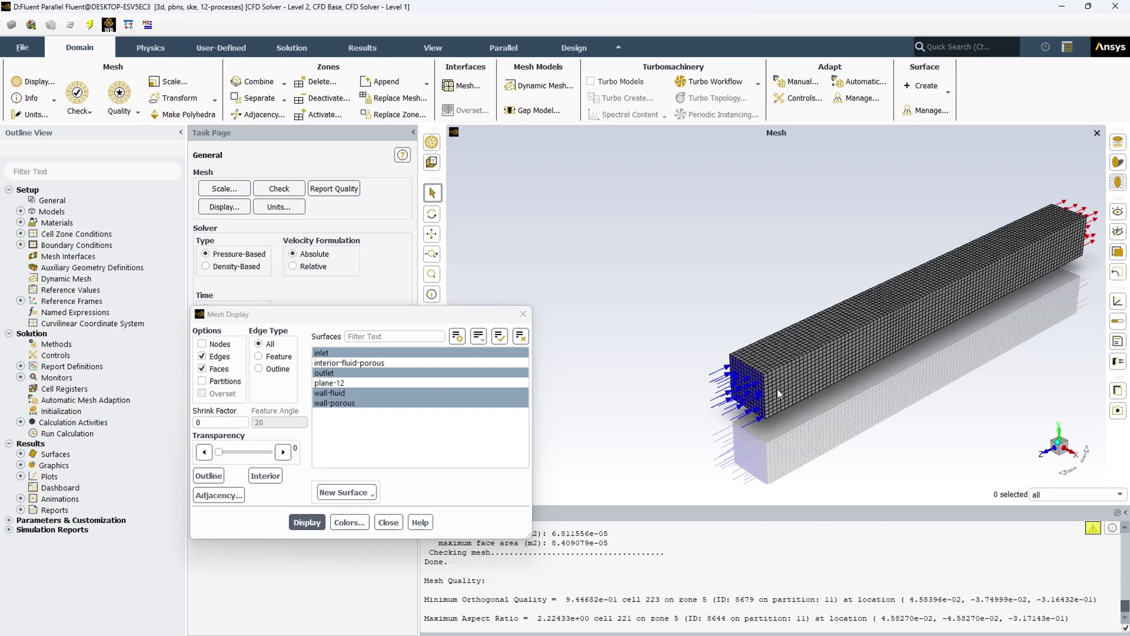
- Redisplay the duct with transparency 50 and without mesh edges, and close the mesh display settings
left_click(245, 449)
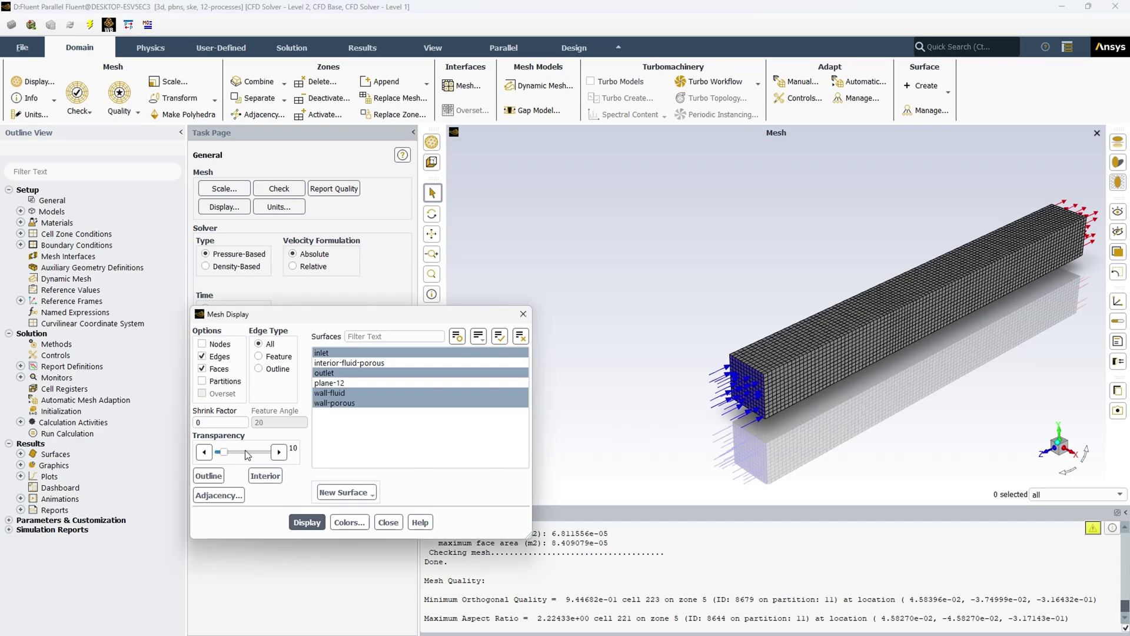
left_click(302, 523)
left_click(219, 357)
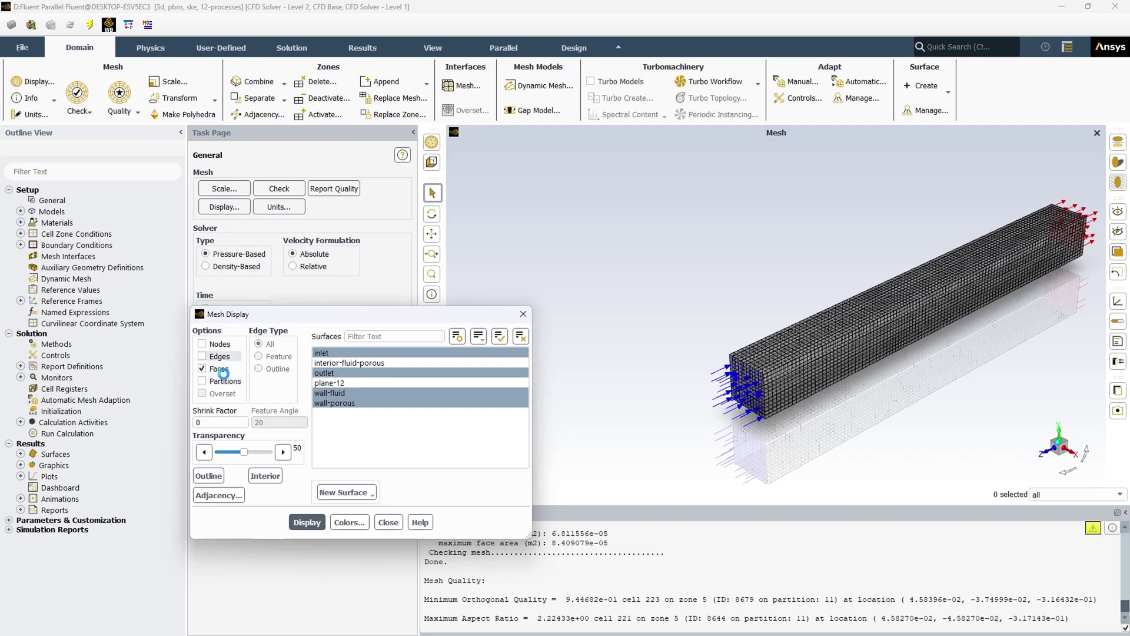
left_click(307, 523)
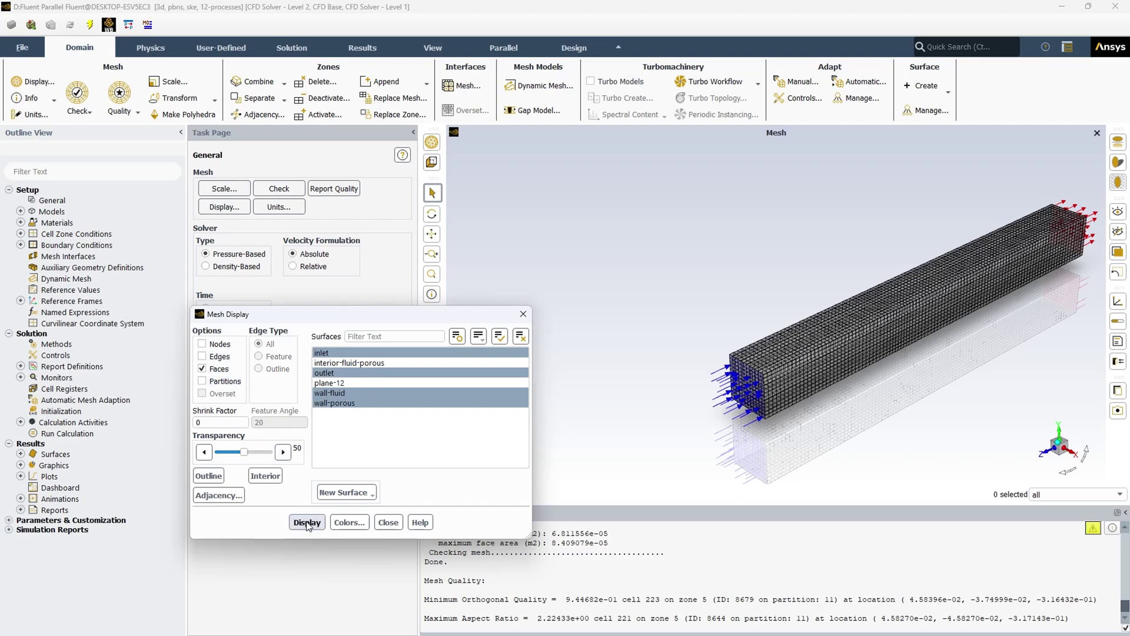
left_click(389, 522)
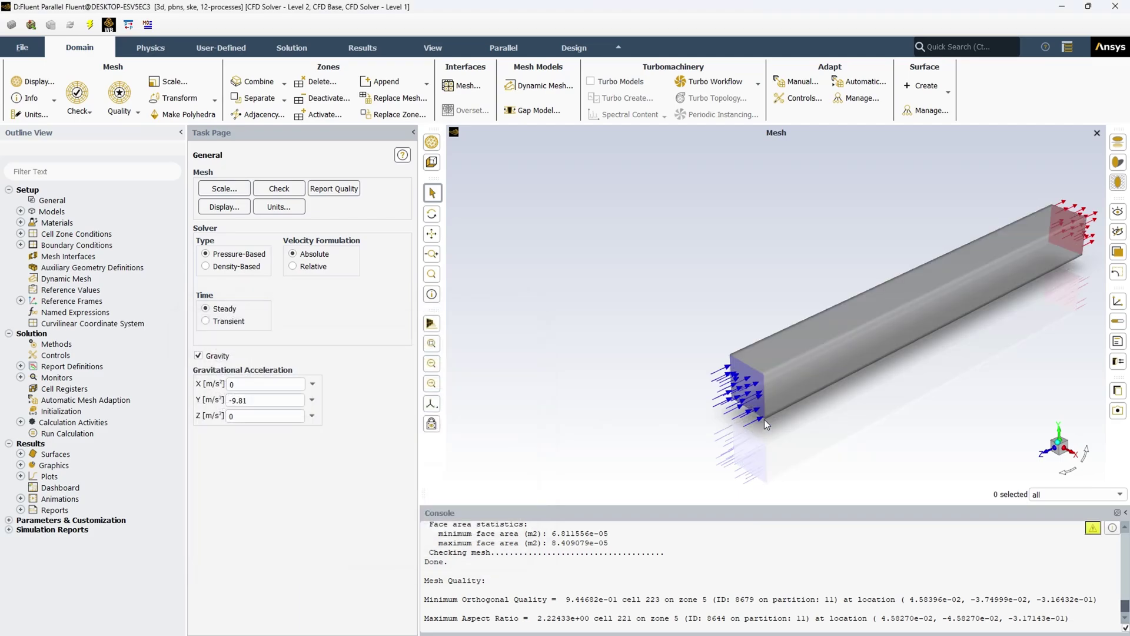
scroll(768, 414, "down", 3)
scroll(853, 395, "up", 2)
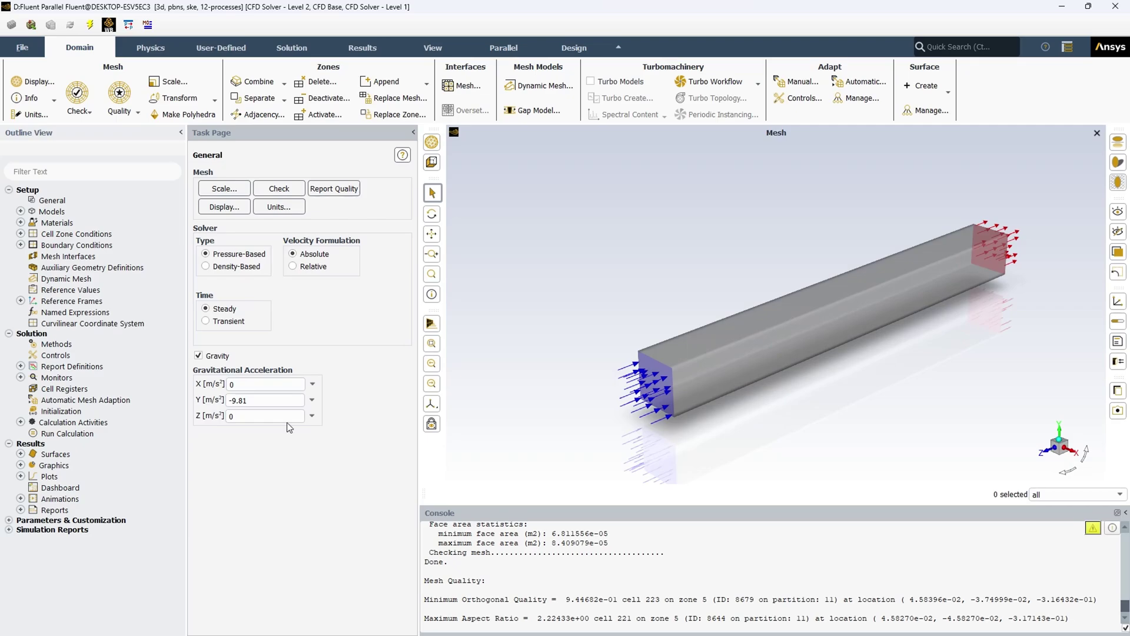
- Review the list of physical models, from Multiphase to Battery Model, and check which ones are active
double_click(50, 213)
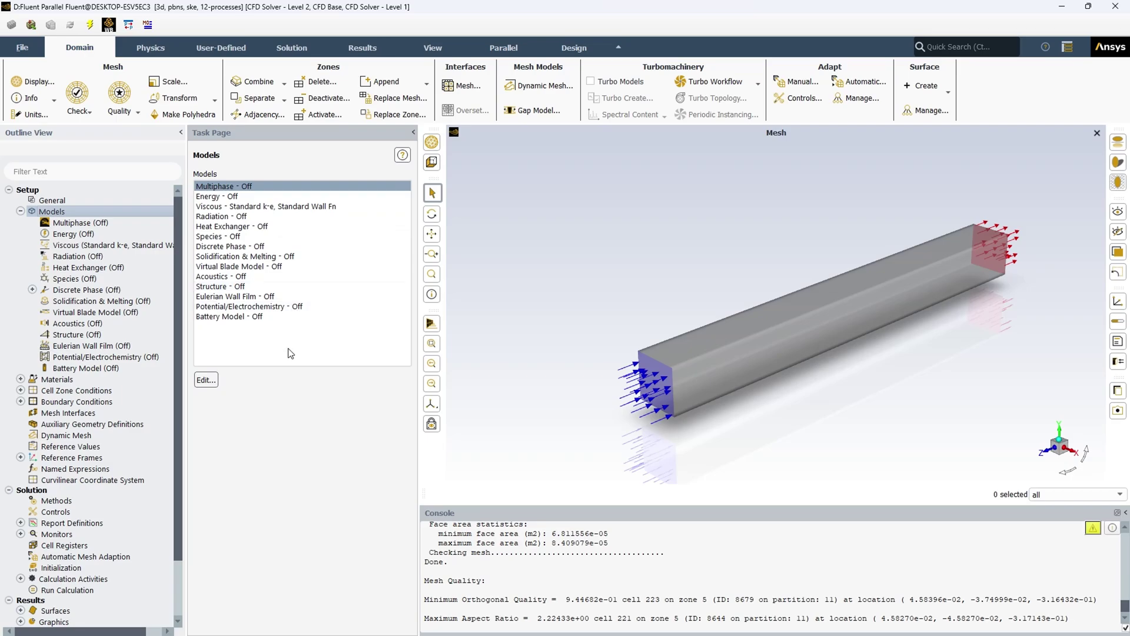
left_click(301, 187)
left_click(217, 277)
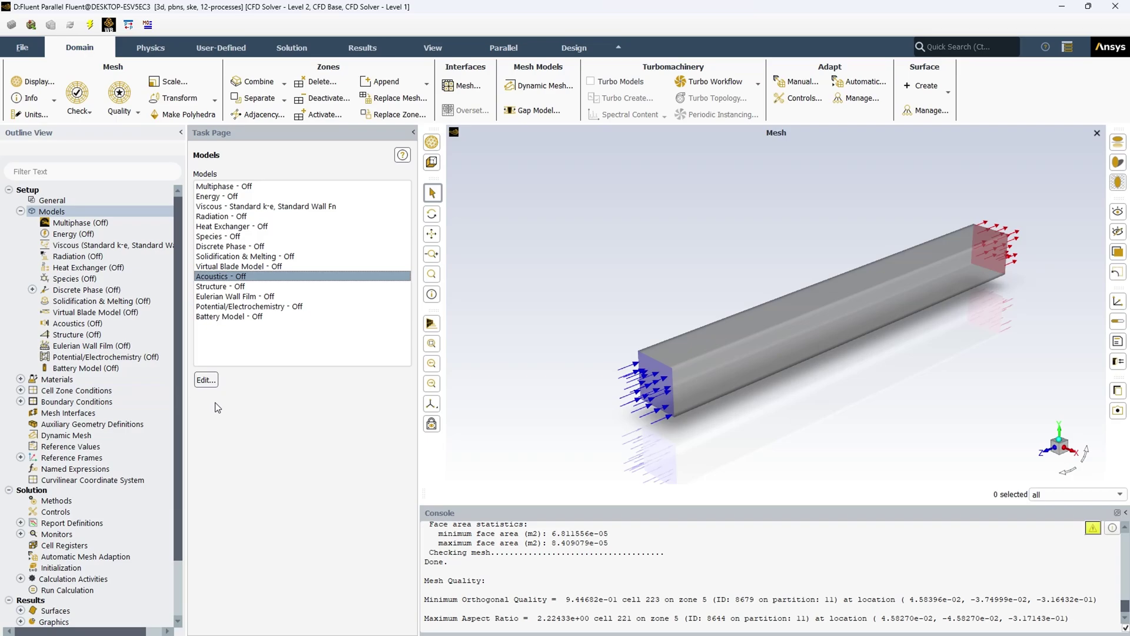
key("Up")
key("Up")
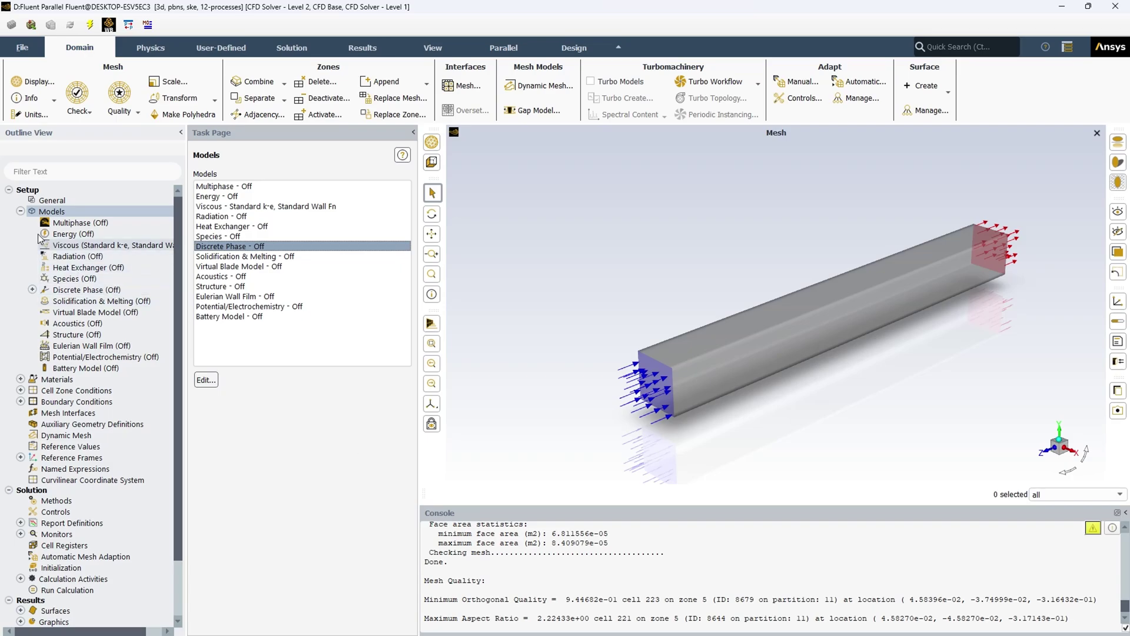
left_click(19, 212)
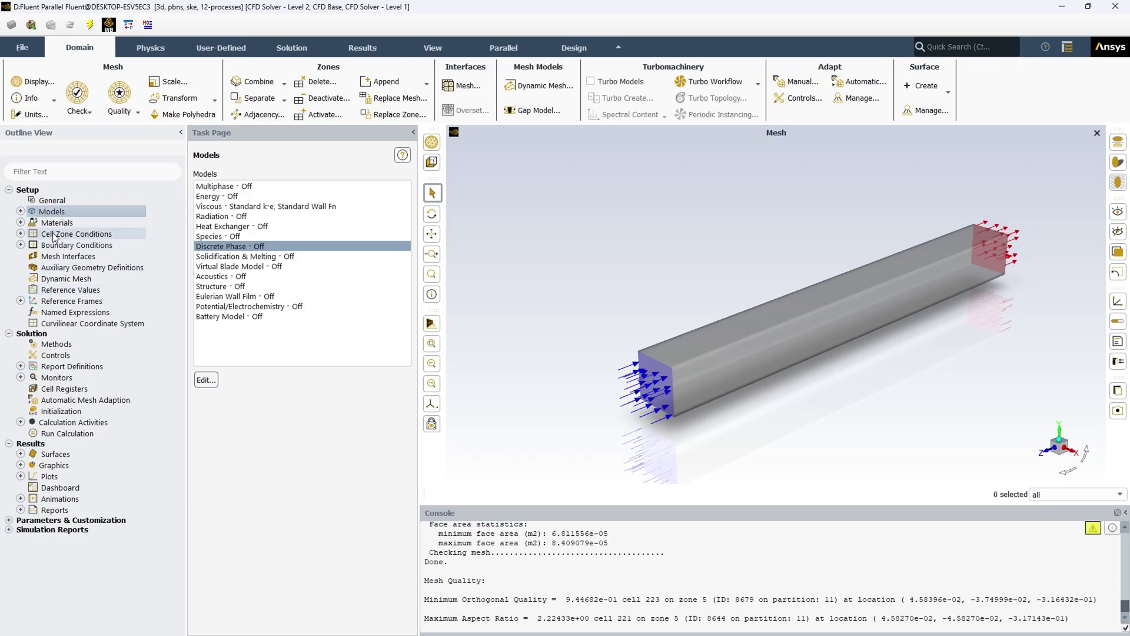
- Open the cell zone conditions and check the types of the fluid and porous zones
double_click(72, 235)
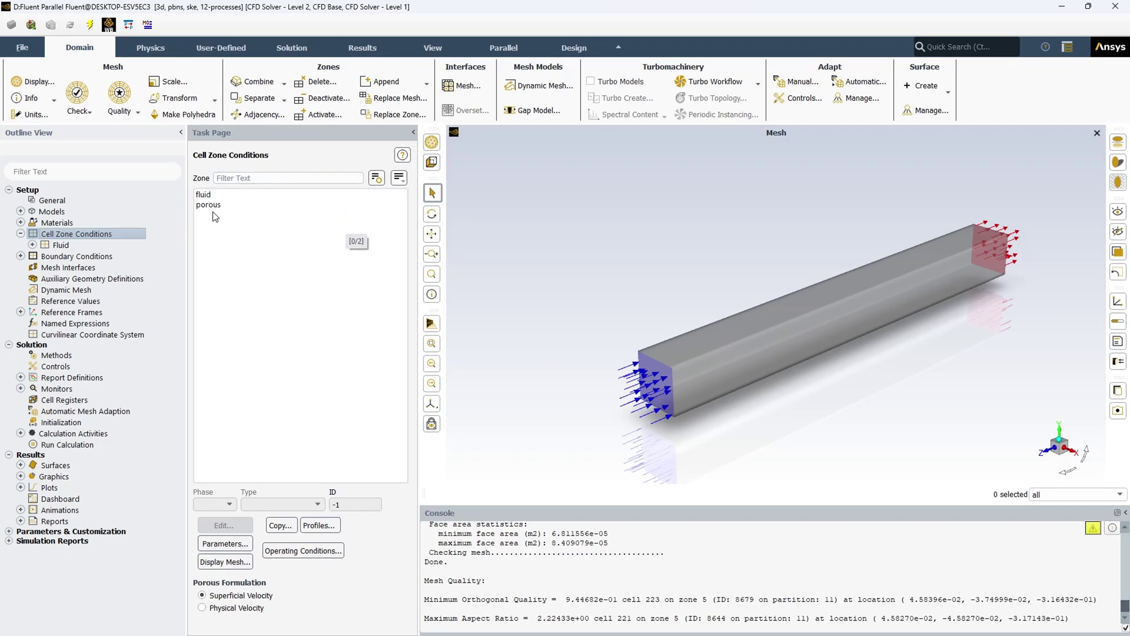
left_click(212, 195)
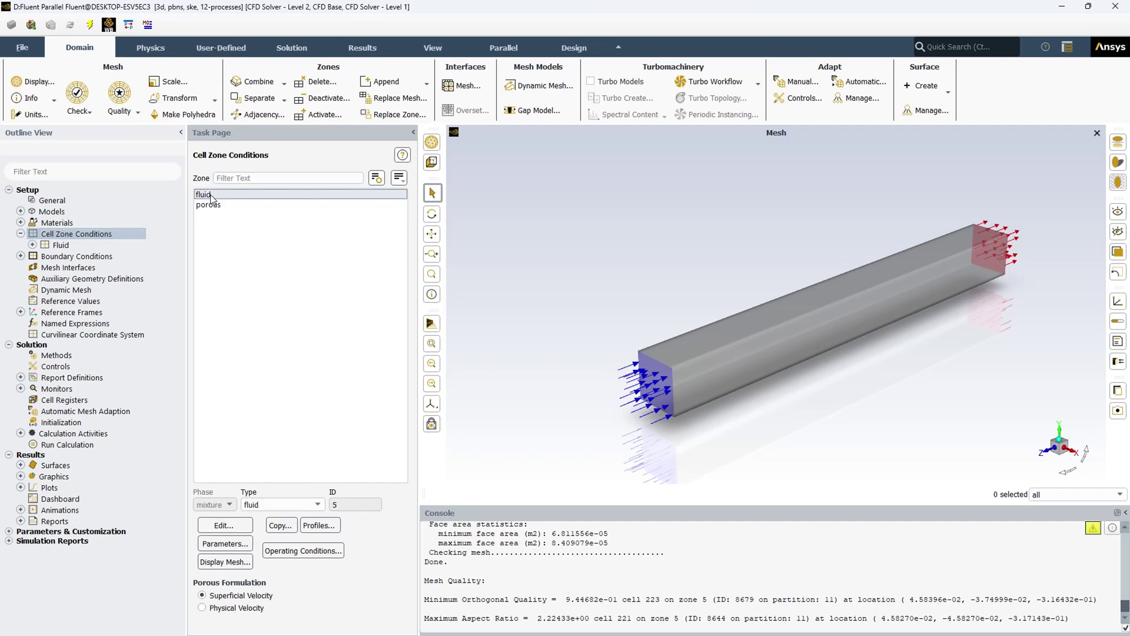
left_click(212, 205)
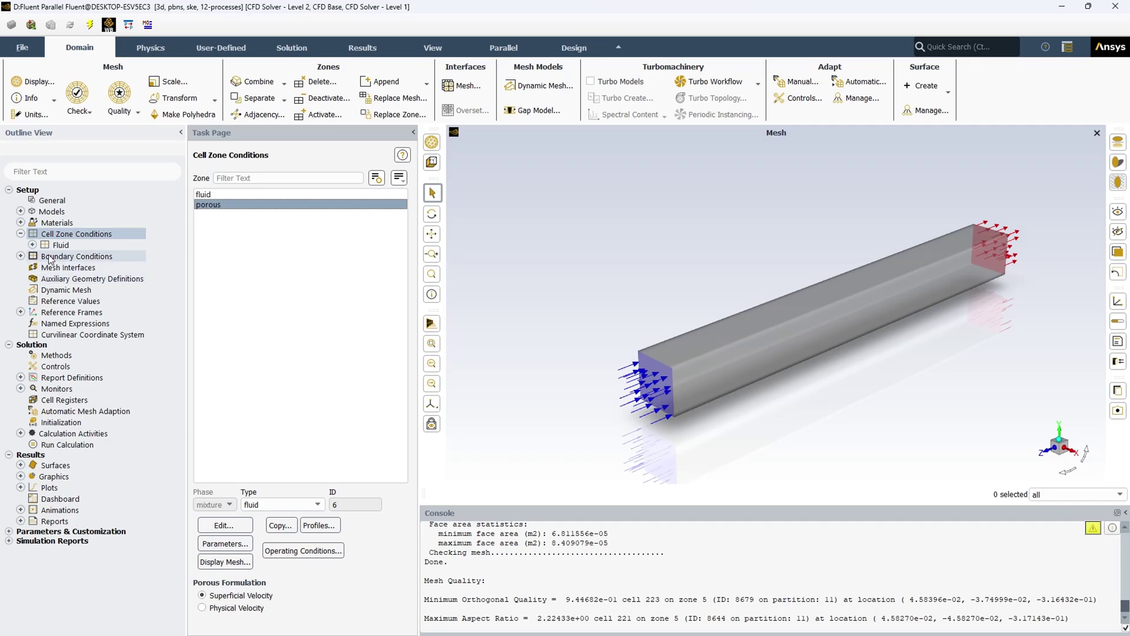
left_click(33, 244)
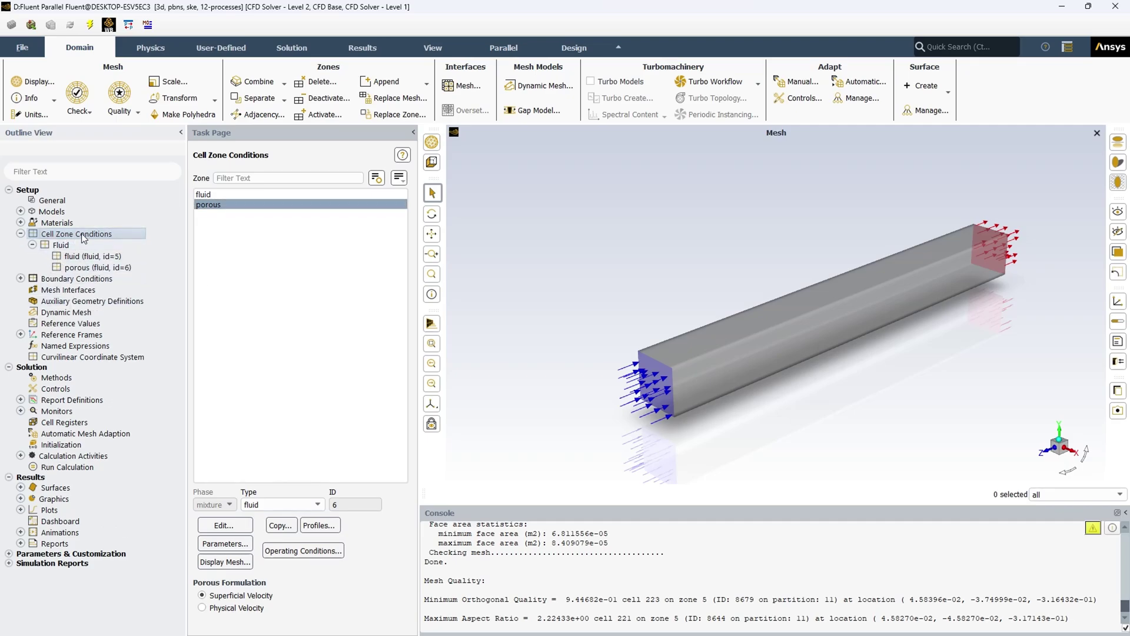
- Display the fluid cell zone by itself, followed by the porous cell zone, and examine each one's location in the duct
right_click(70, 257)
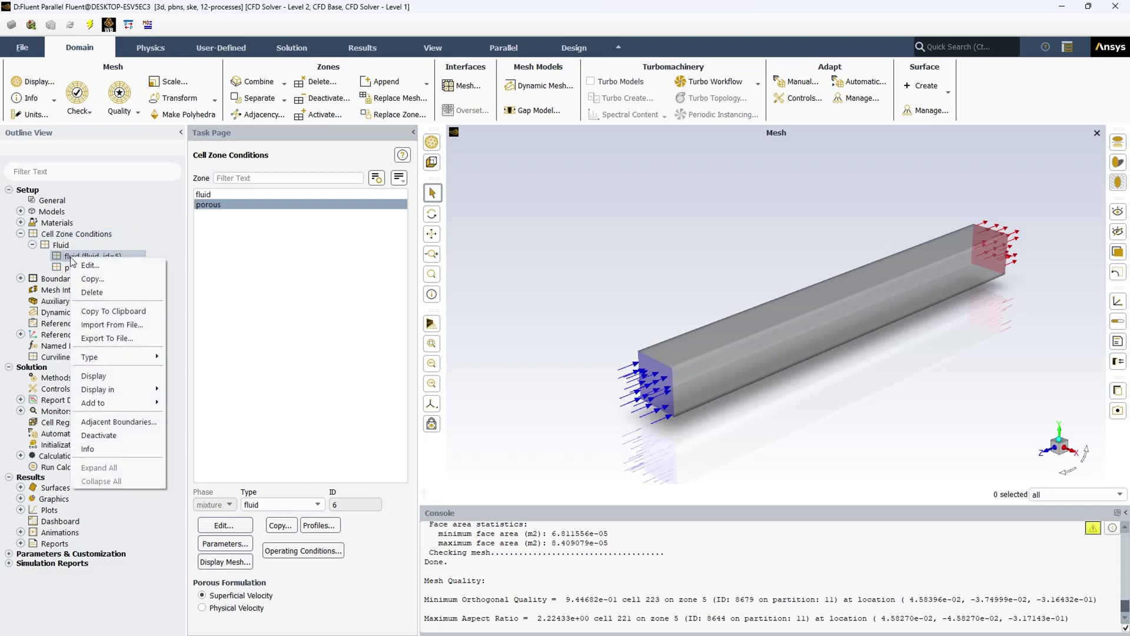
left_click(94, 375)
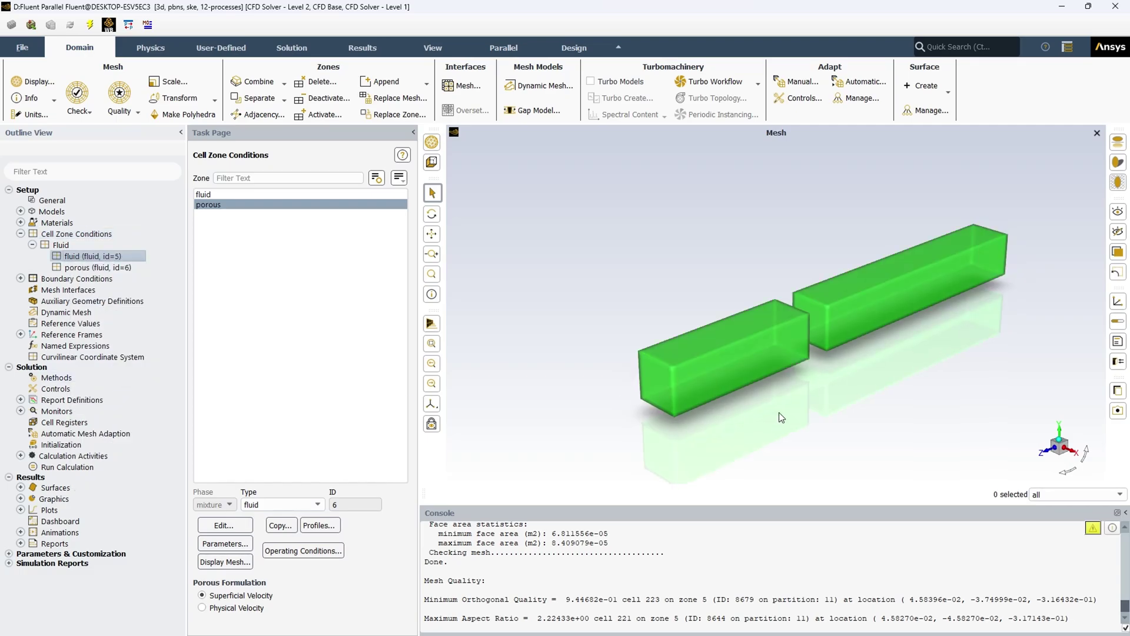
mouse_move(858, 405)
left_mouse_down()
mouse_move(737, 399)
mouse_move(848, 403)
mouse_move(861, 421)
left_mouse_up()
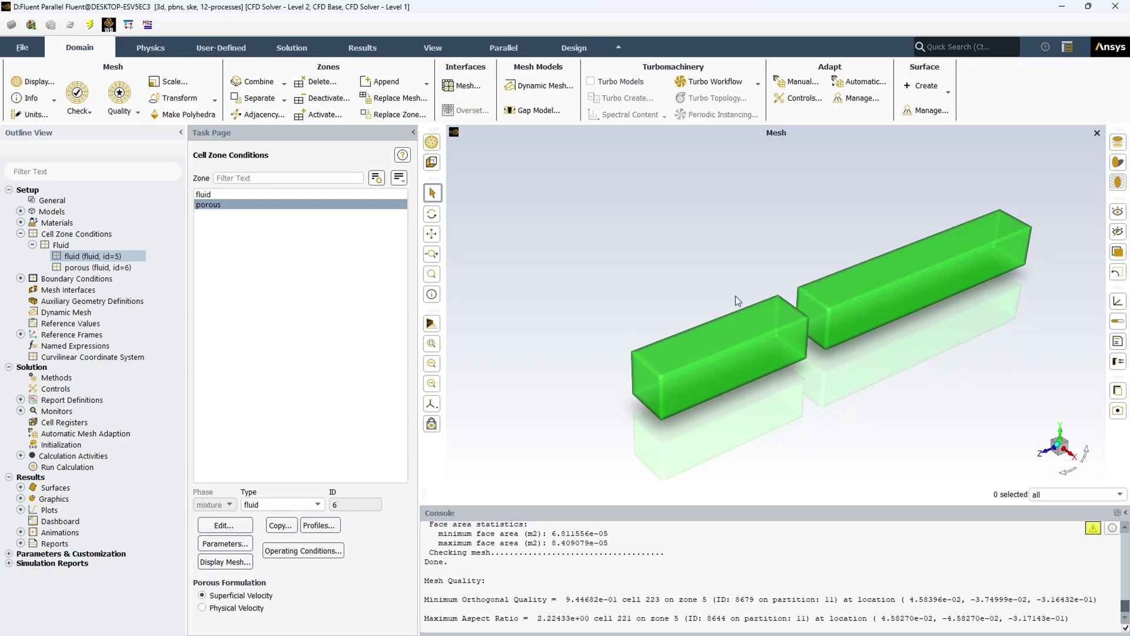
right_click(96, 267)
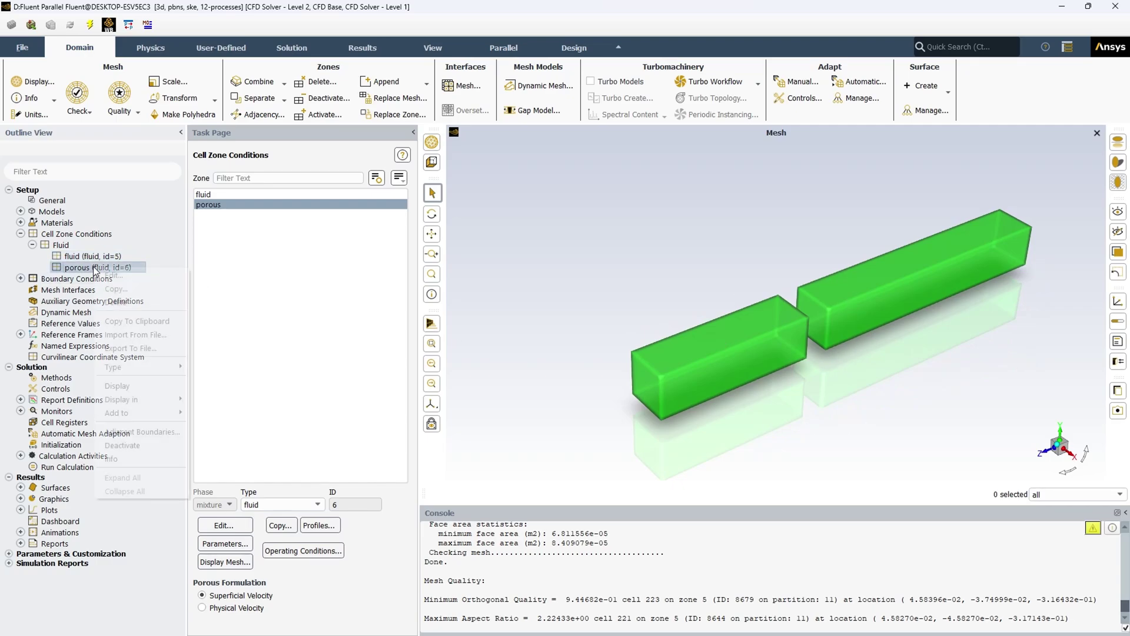
left_click(117, 386)
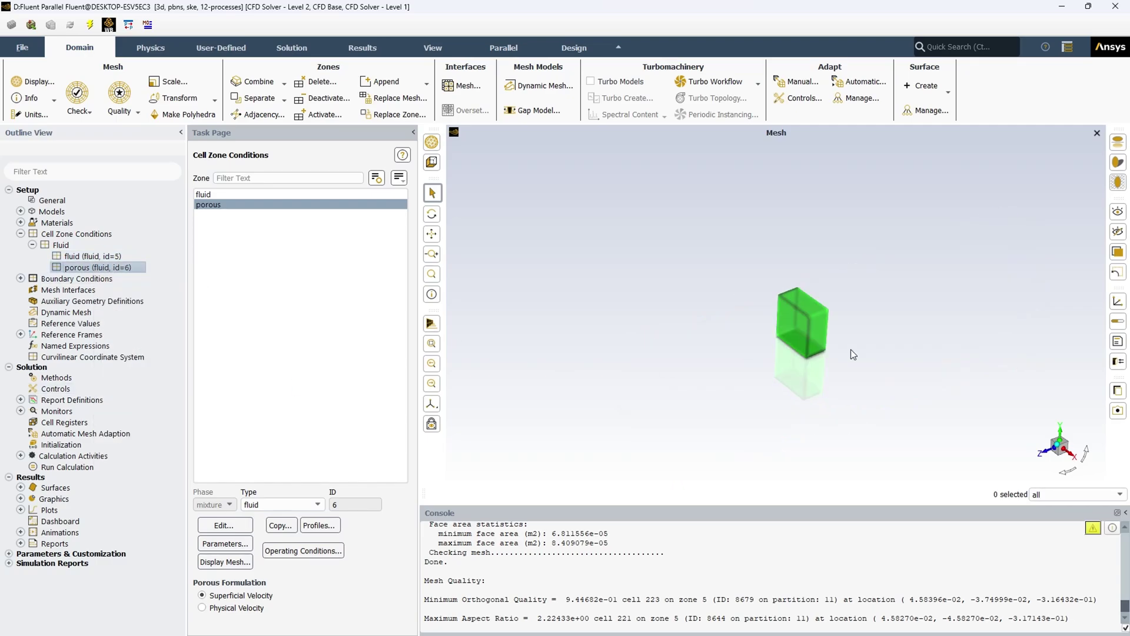
left_click_drag(853, 343, 909, 331)
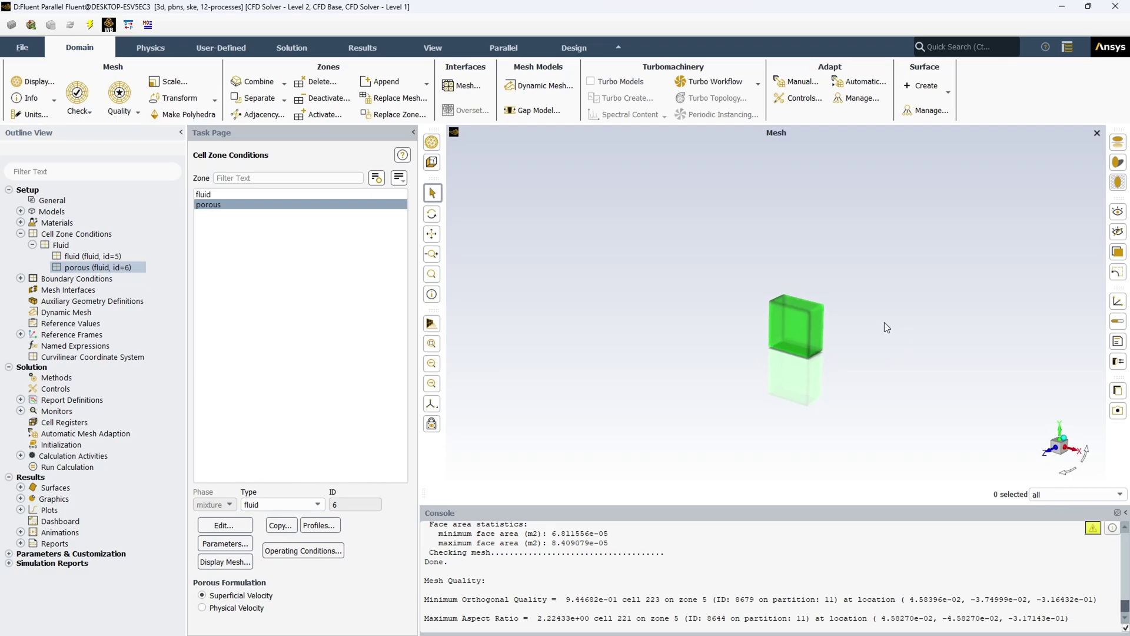
- Open the porous cell zone's conditions, toggle its Porous Zone option off and back on, and show the porous zone parameters
double_click(206, 203)
left_click_drag(393, 316, 396, 249)
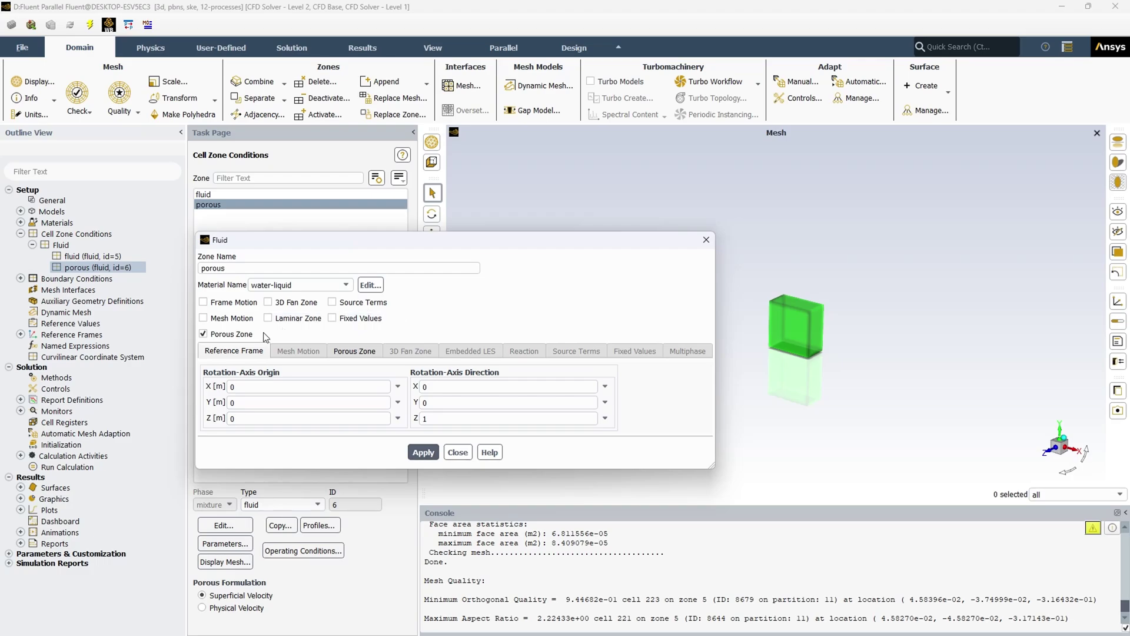
left_click(203, 334)
left_click(203, 333)
left_click(356, 352)
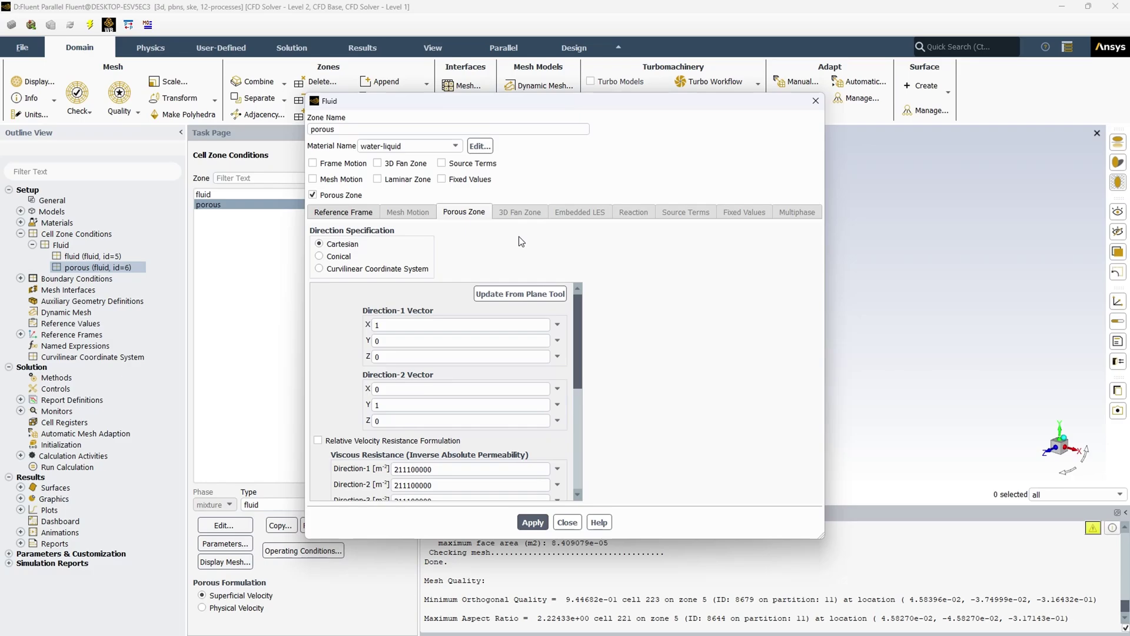
- Examine the porous zone's direction vectors, viscous and inertial resistances, power law coefficients, fluid porosity and available relative viscosity models
left_click_drag(575, 327, 619, 309)
scroll(343, 405, "down", 1)
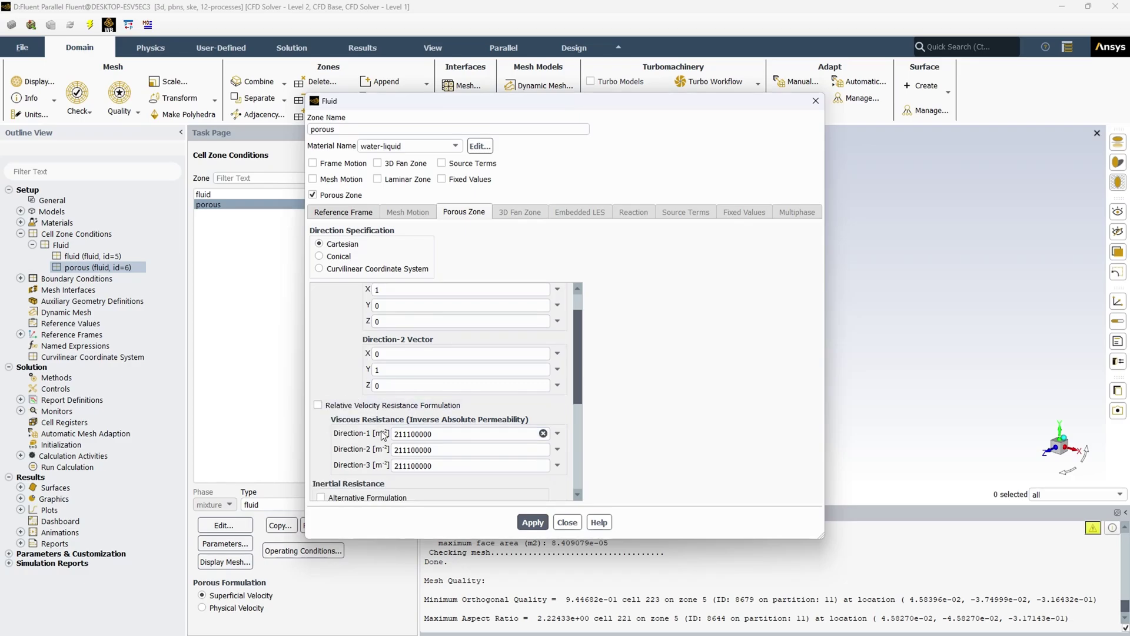
scroll(407, 459, "down", 1)
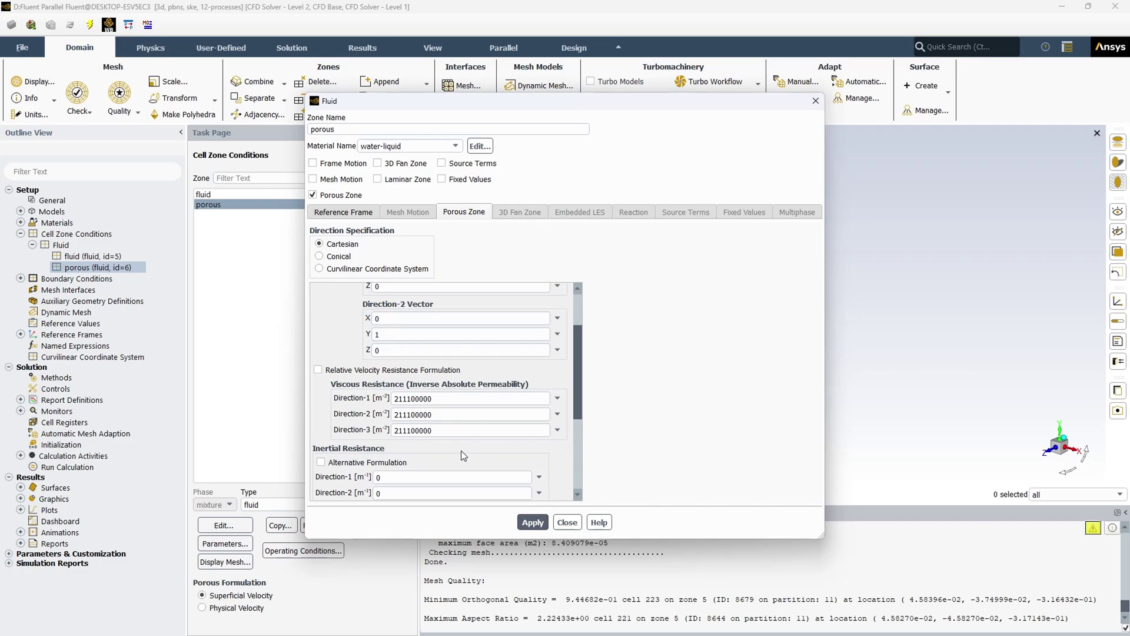
scroll(461, 450, "down", 3)
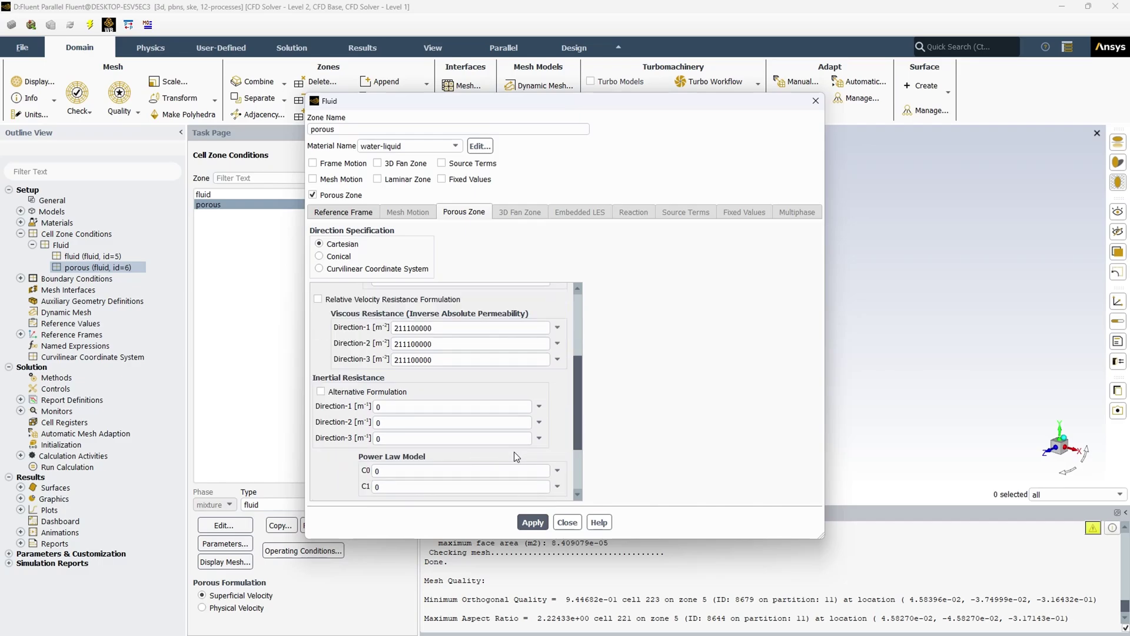
scroll(514, 451, "down", 3)
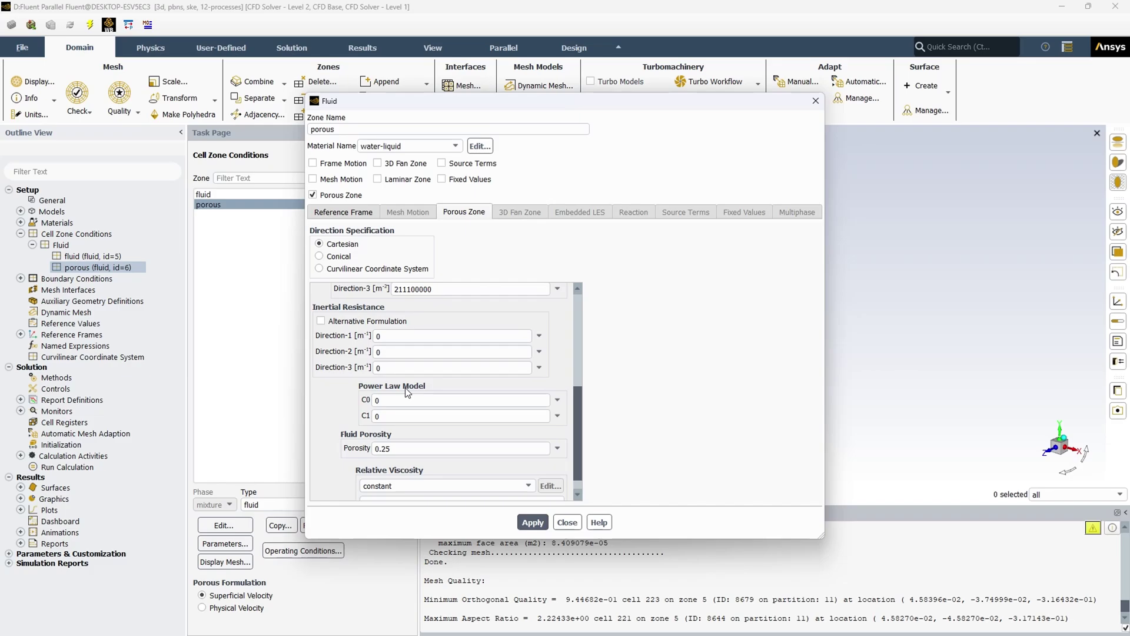
scroll(405, 391, "down", 1)
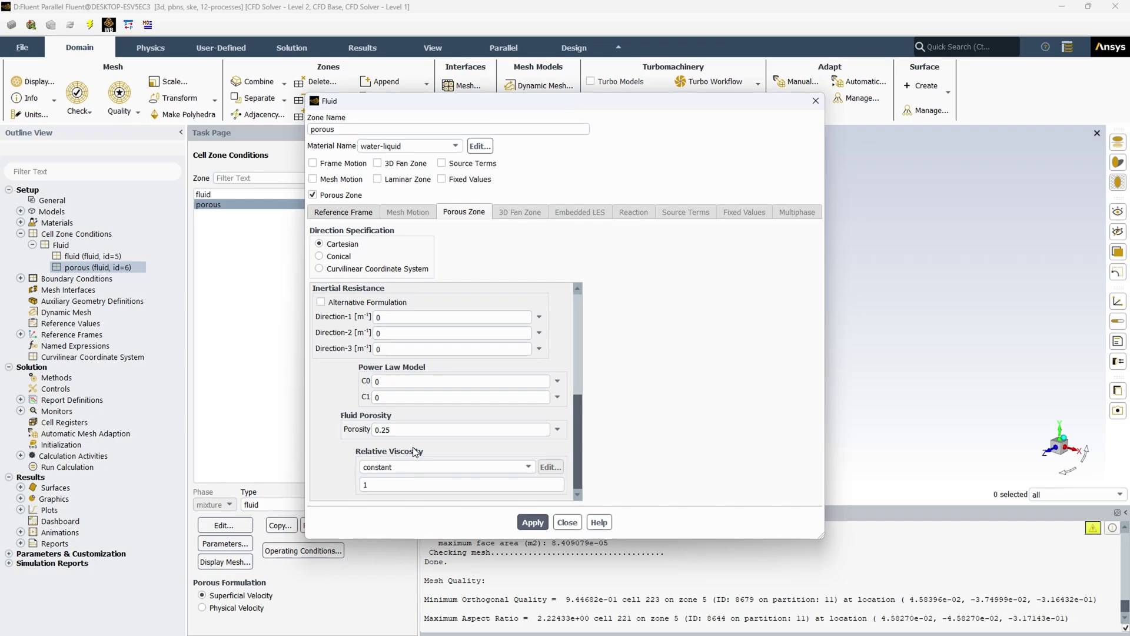
left_click(470, 467)
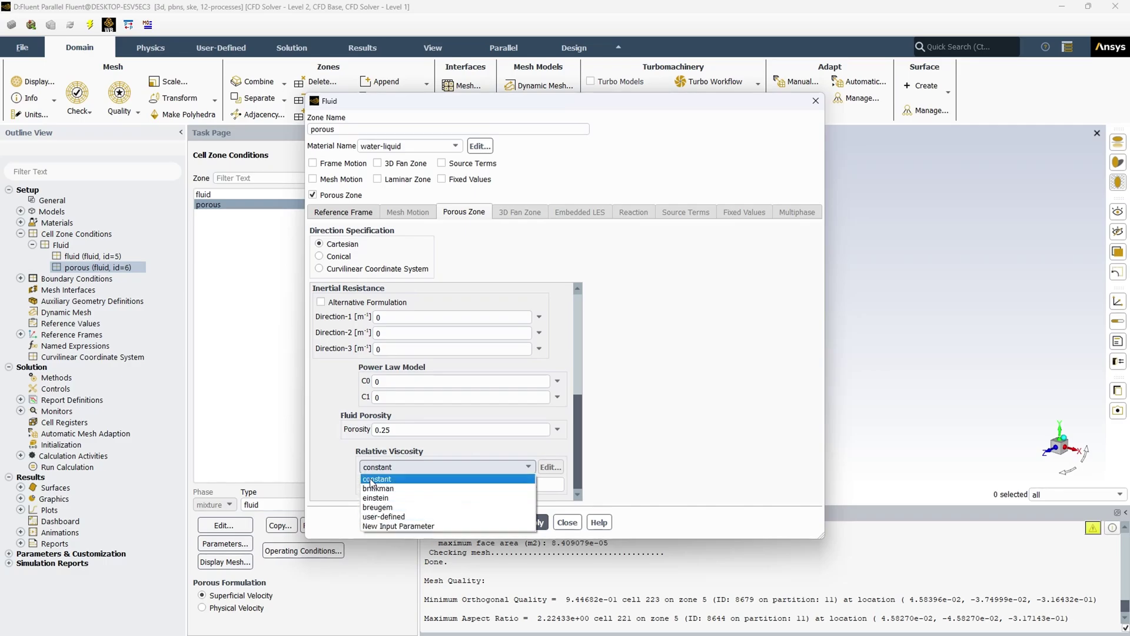
left_click(320, 456)
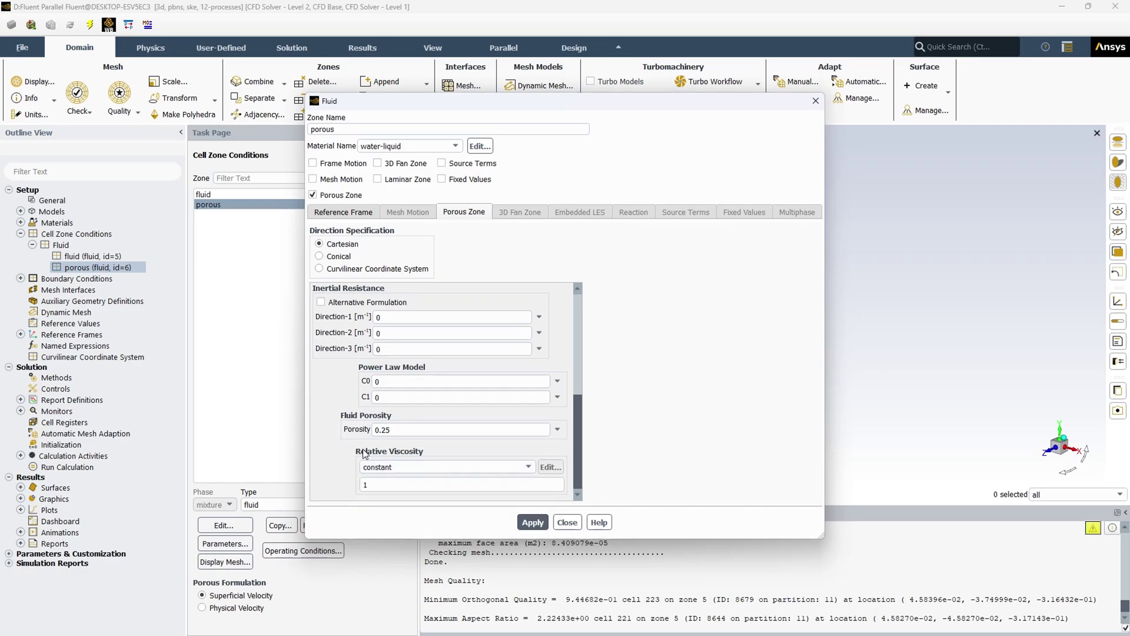
- Recheck the porous zone's parameters from the direction vectors to the relative viscosity, and close the zone's conditions
scroll(365, 453, "up", 2)
scroll(365, 453, "up", 4)
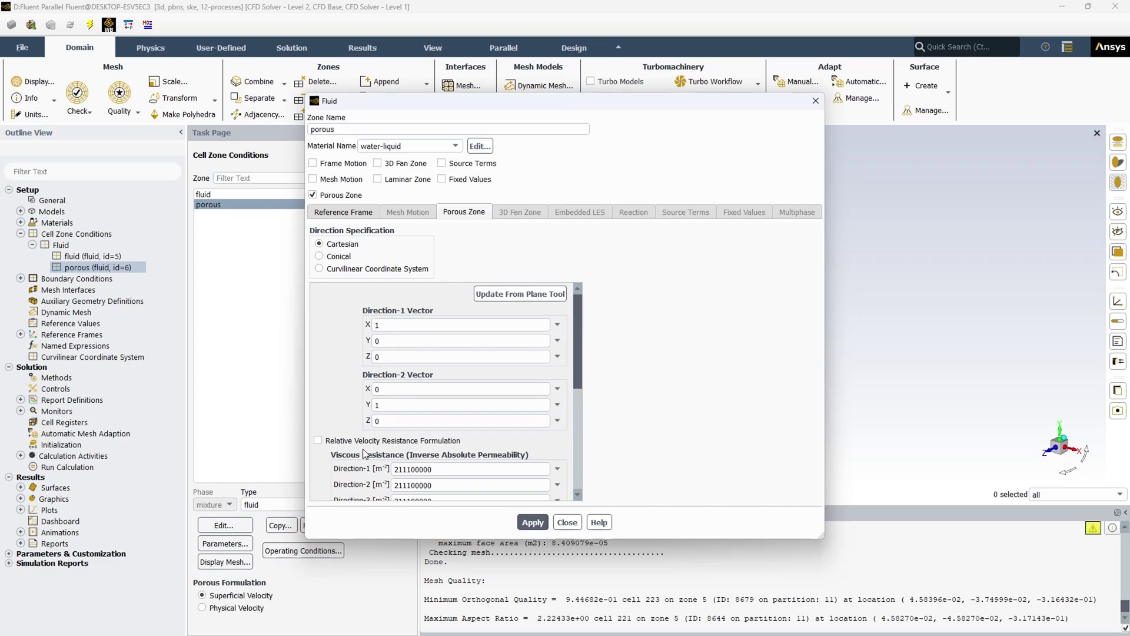
scroll(365, 454, "down", 1)
scroll(365, 453, "down", 5)
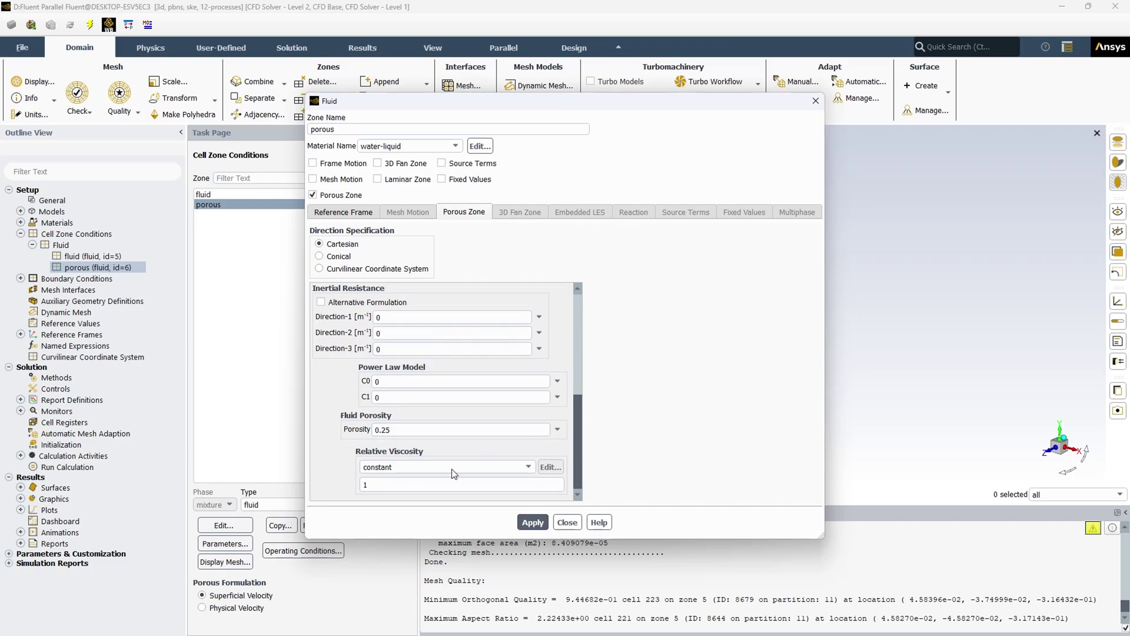
scroll(360, 458, "up", 2)
scroll(362, 458, "up", 6)
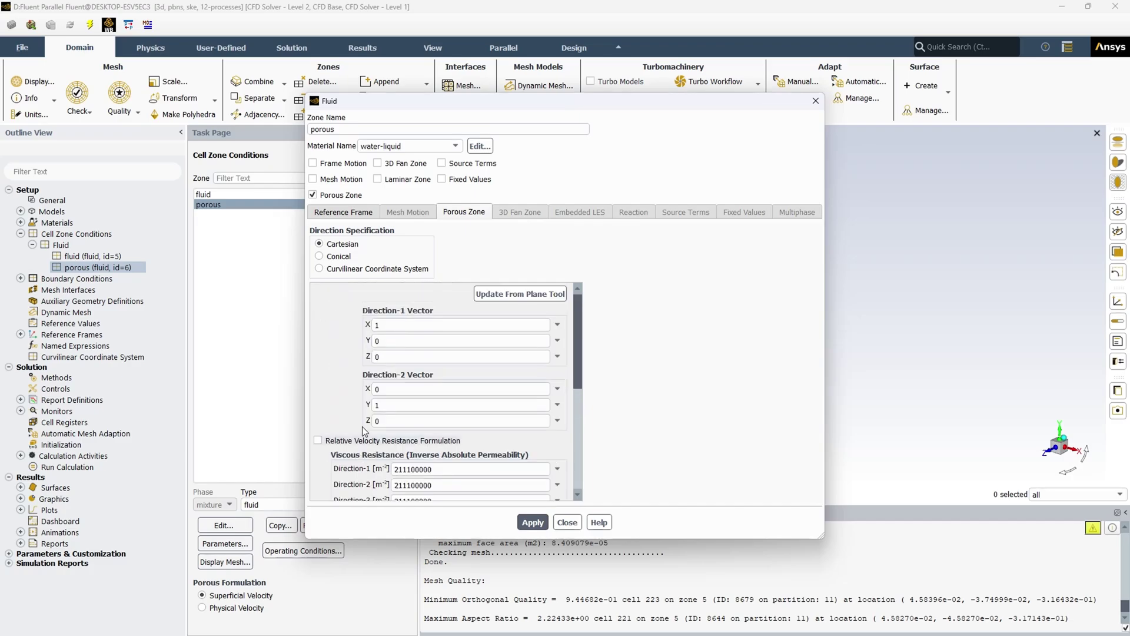
scroll(419, 422, "down", 2)
scroll(439, 424, "down", 4)
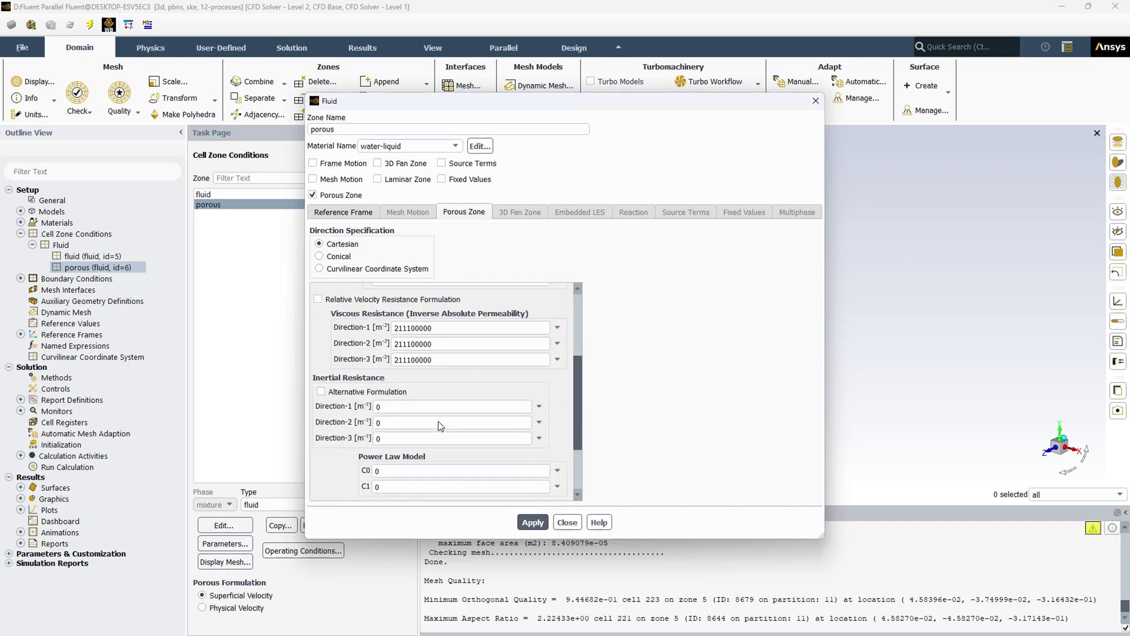
left_click(566, 524)
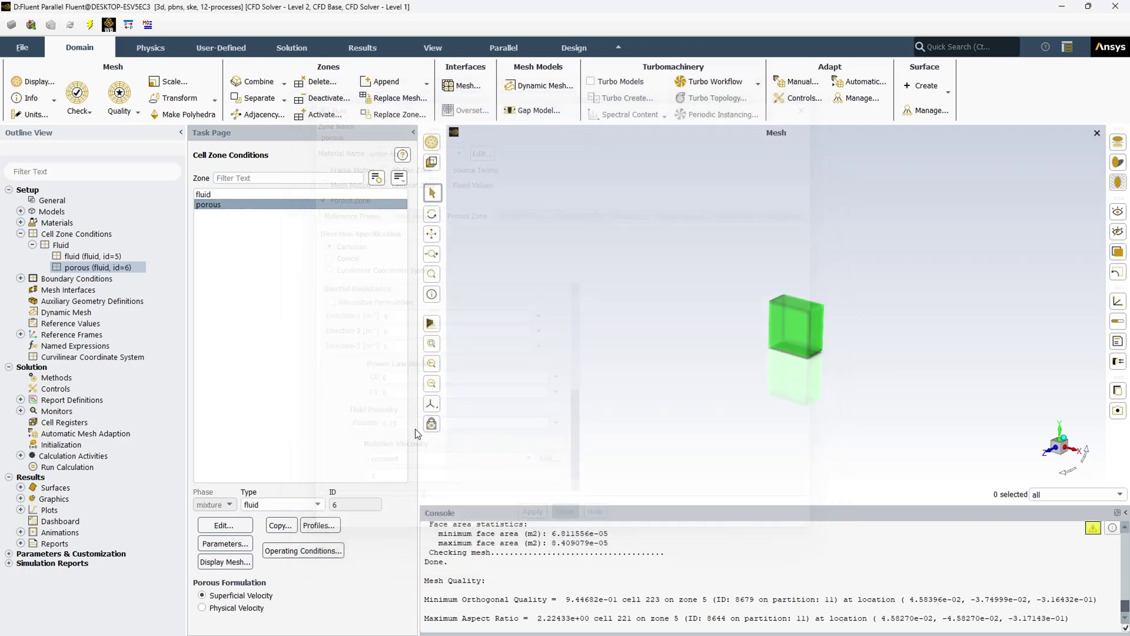
- Review the solution methods, keeping the Coupled scheme, followed by the initialization and run calculation settings
left_click(33, 244)
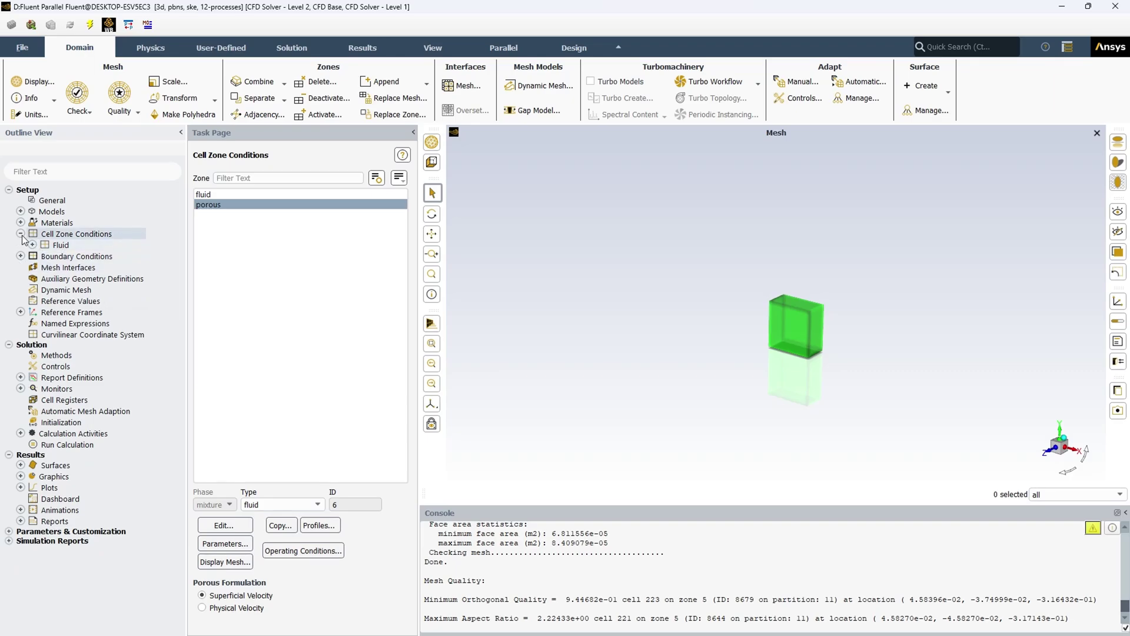
left_click(21, 234)
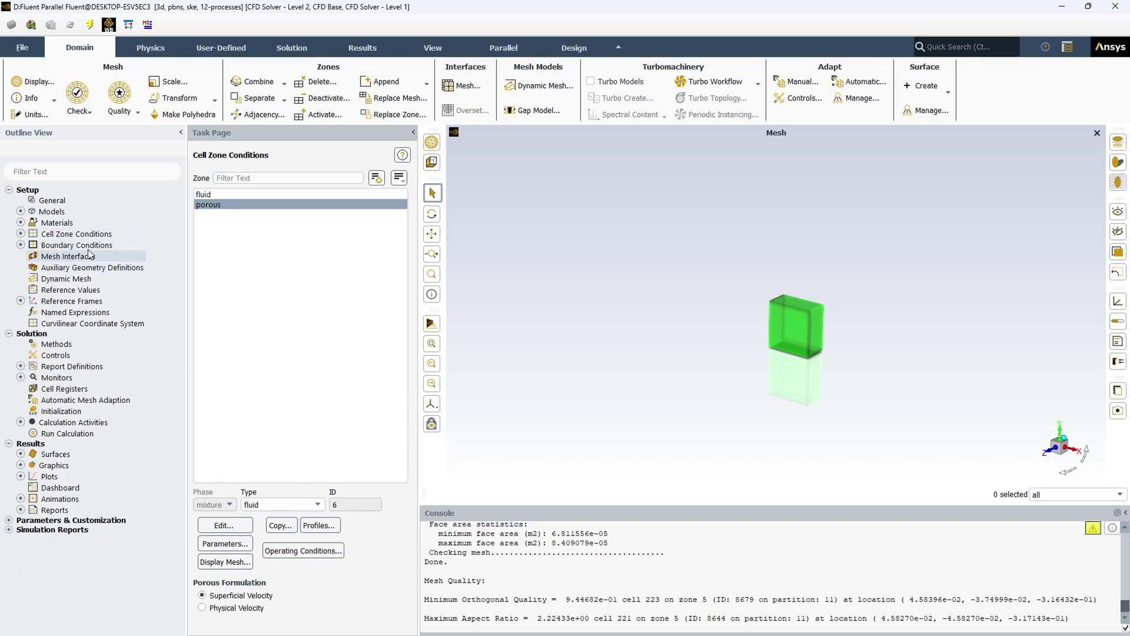
left_click(9, 190)
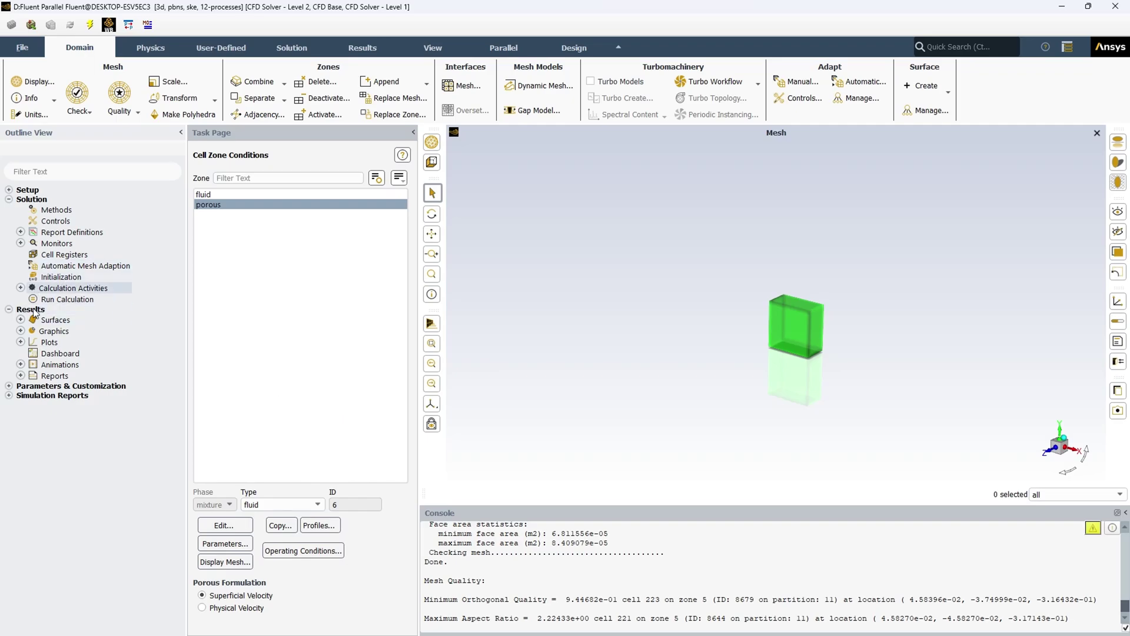
left_click(55, 211)
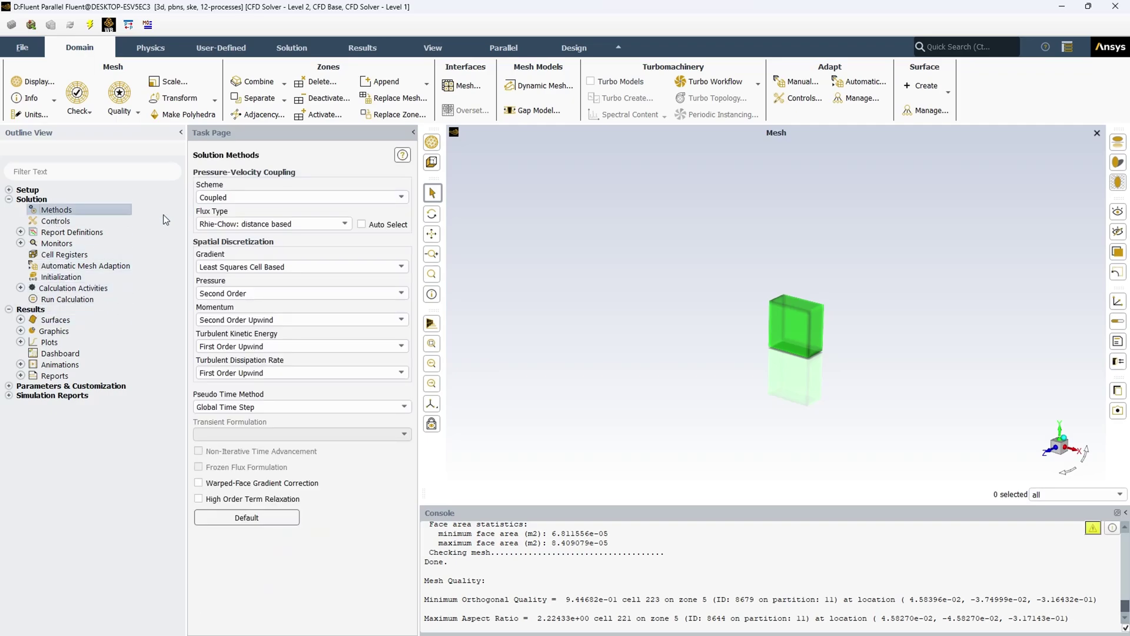
left_click(273, 198)
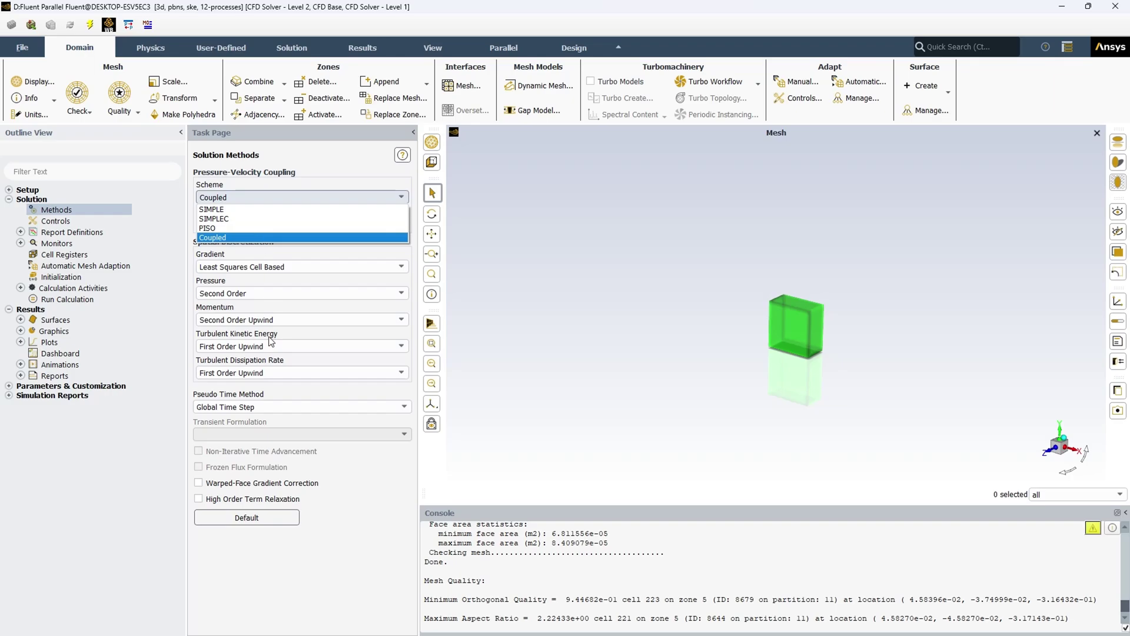
left_click(257, 236)
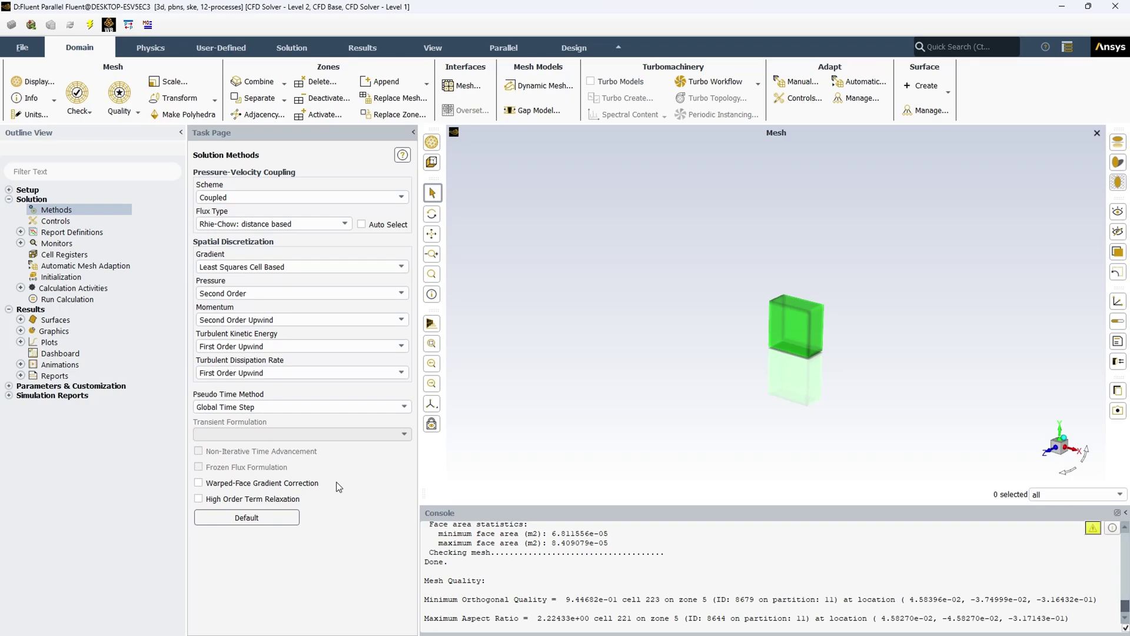
left_click(64, 278)
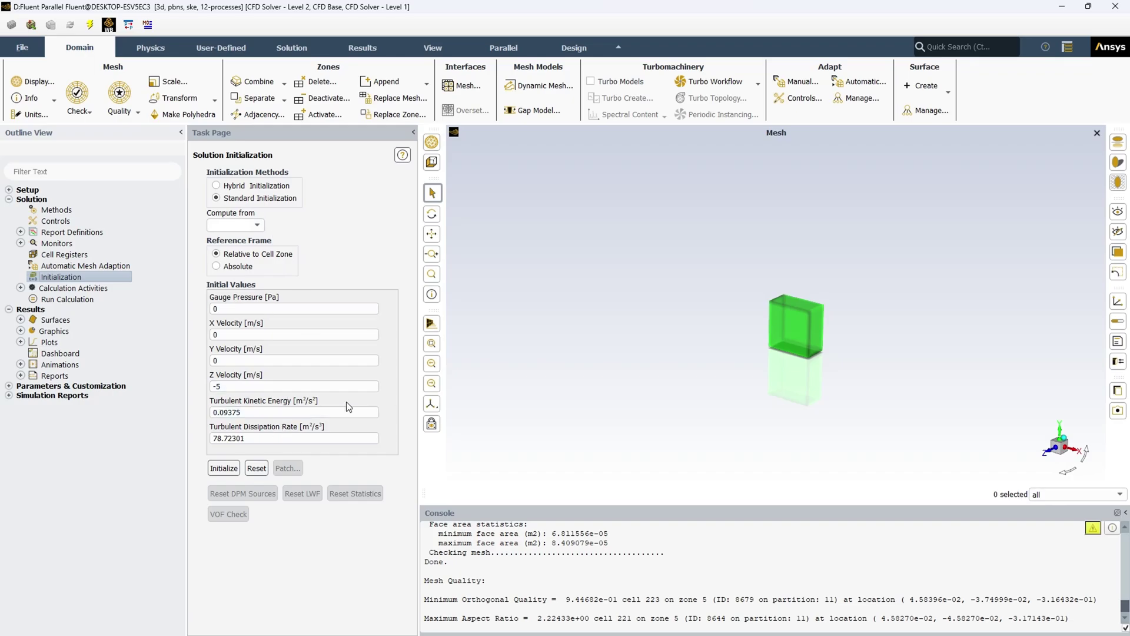
left_click(74, 300)
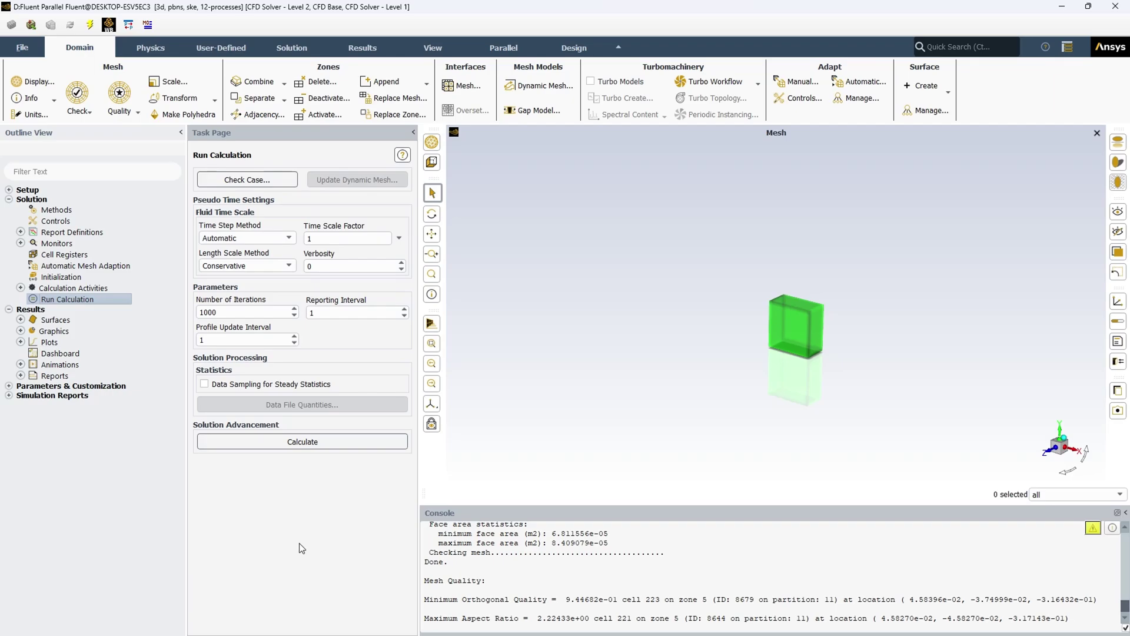
- Import the solution data file SYS.1.dat.h5 from the Case & Data folder
left_click(21, 50)
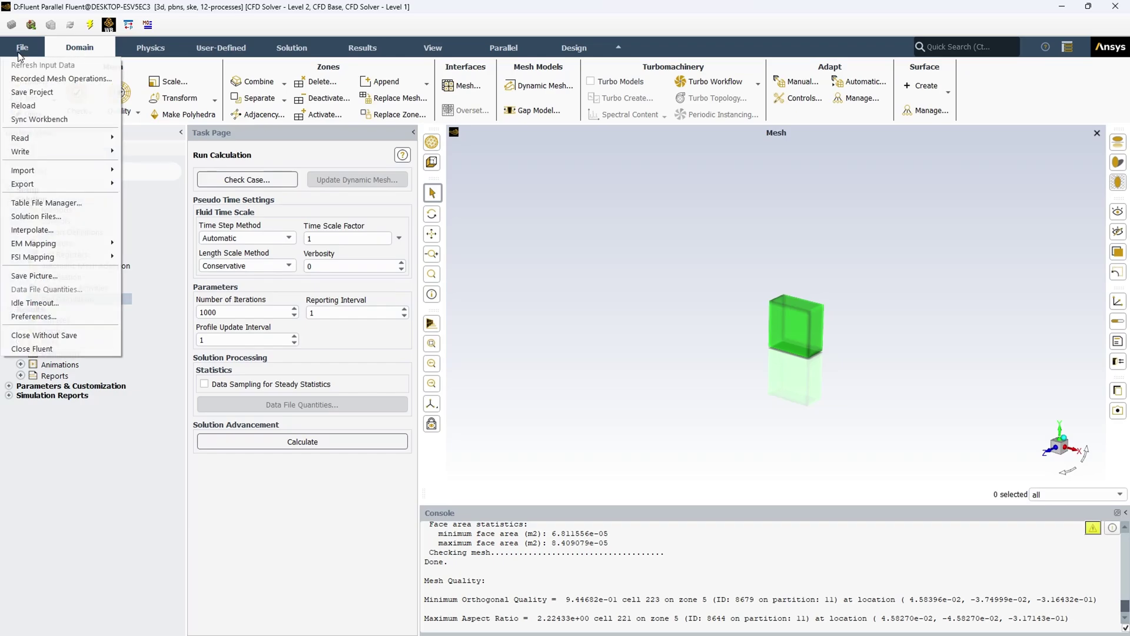
mouse_move(56, 170)
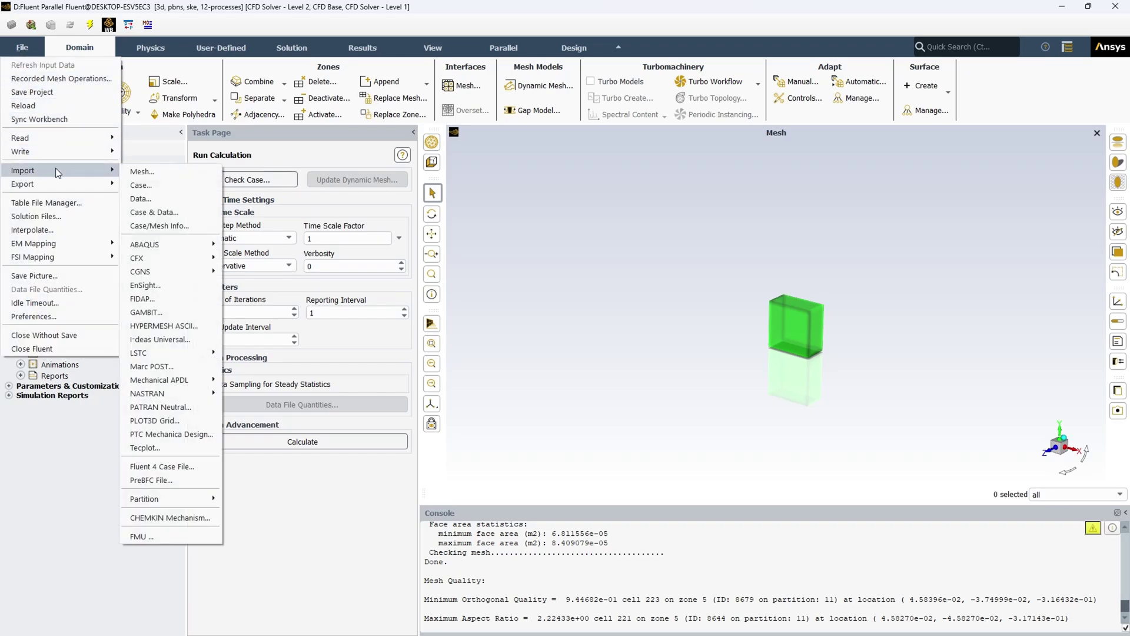
left_click(171, 199)
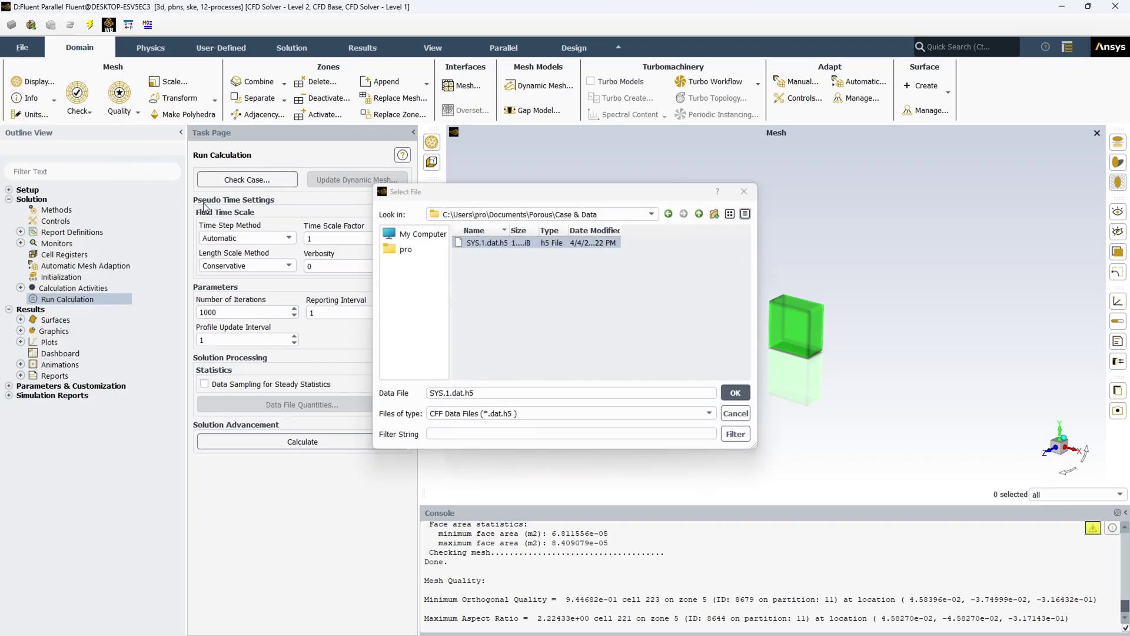
double_click(464, 245)
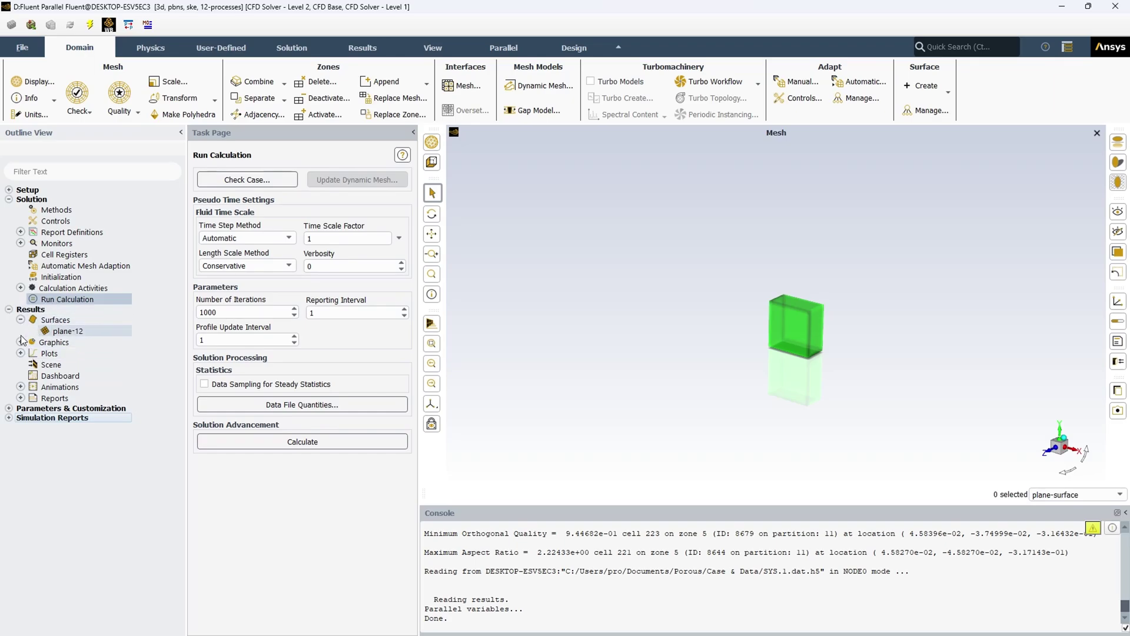
- Display the existing contour-1 of velocity magnitude on plane-12 and inspect the flow profile along the duct
left_click(21, 342)
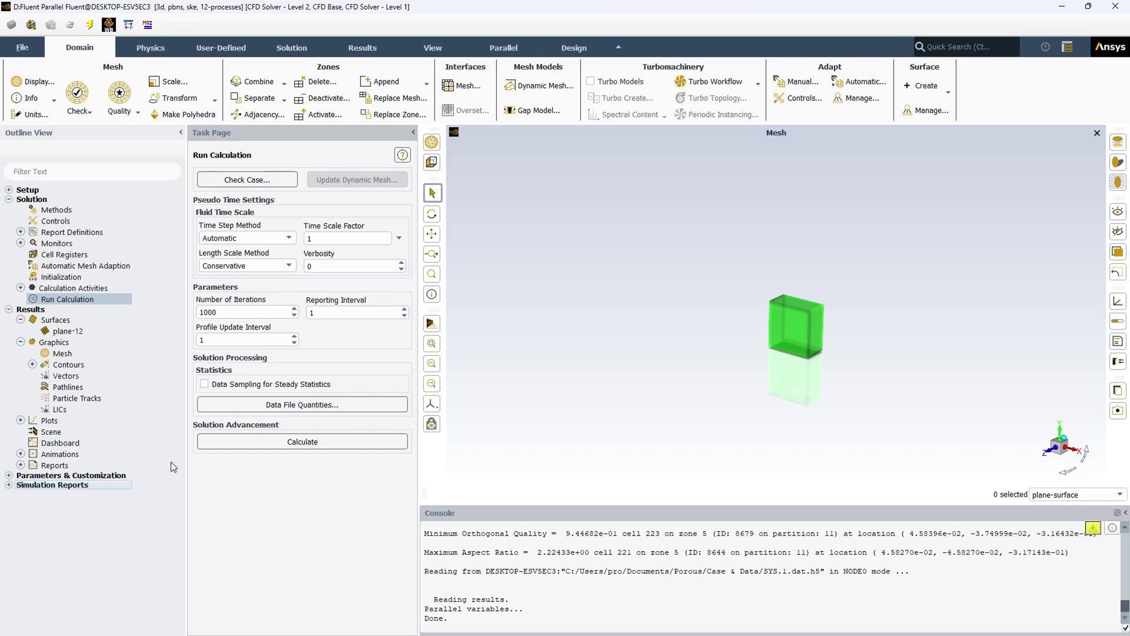
left_click(21, 454)
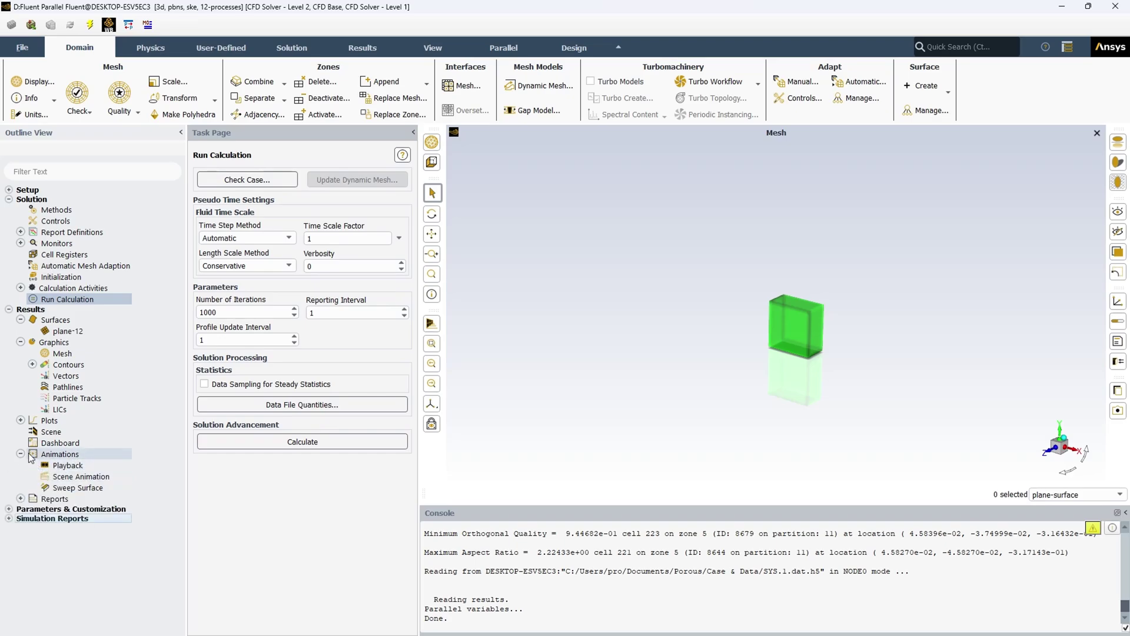
left_click(33, 364)
double_click(76, 375)
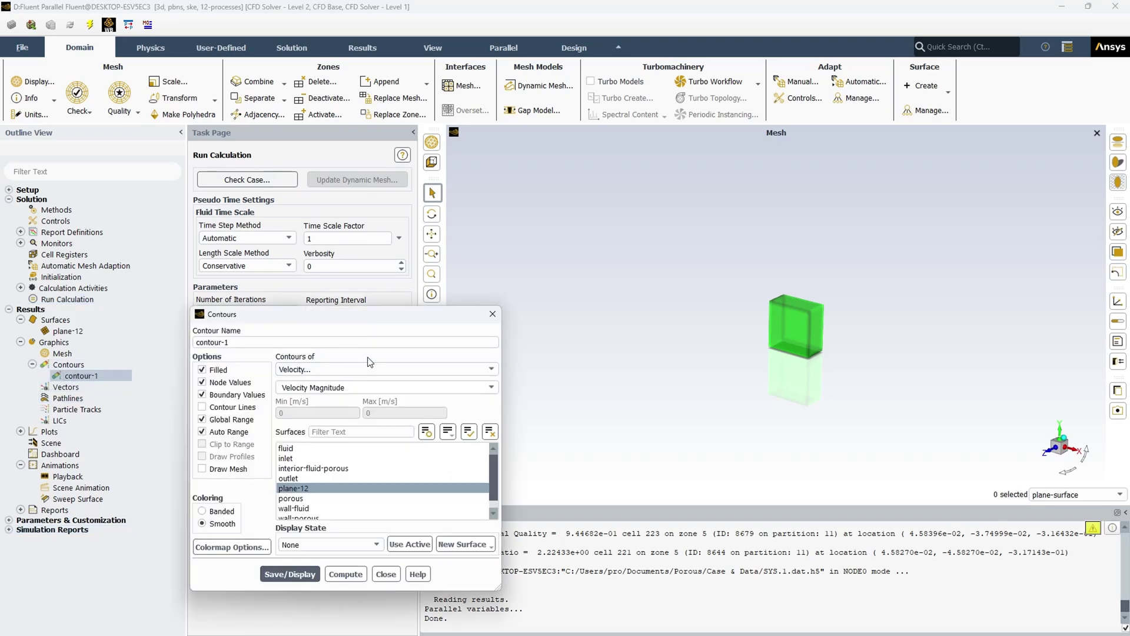
left_click_drag(385, 318, 297, 277)
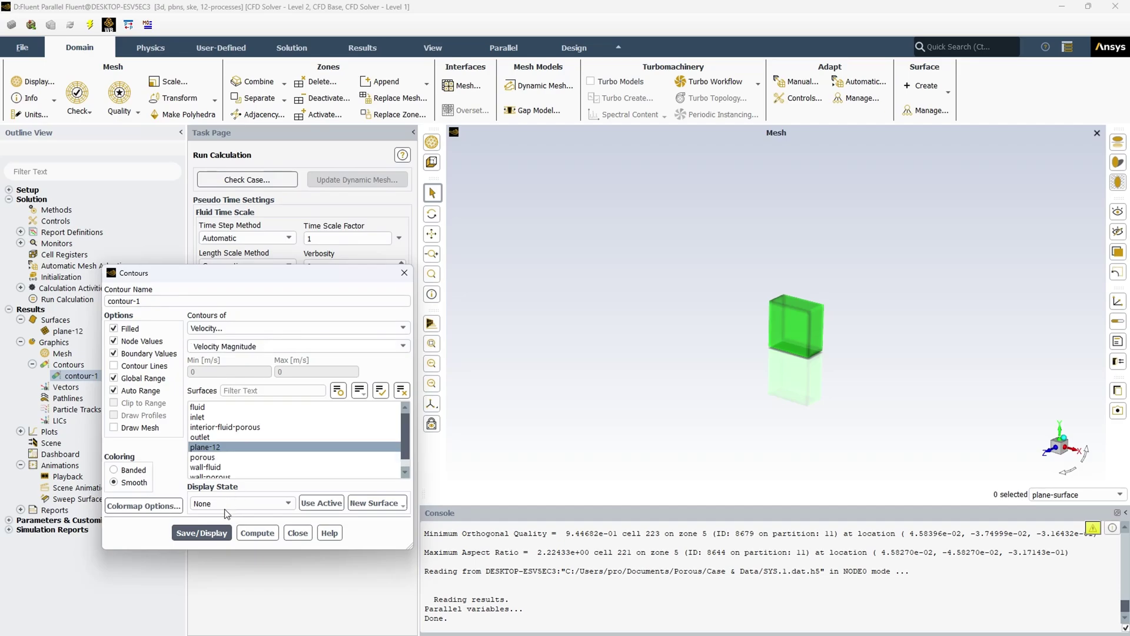
left_click(213, 538)
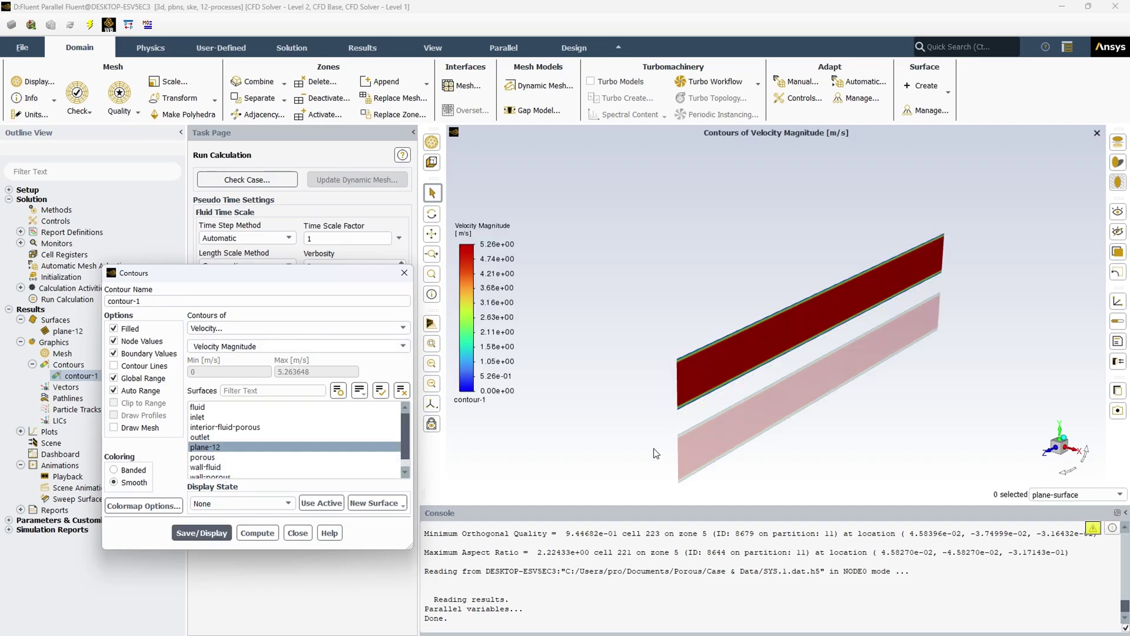
left_click_drag(831, 441, 705, 421)
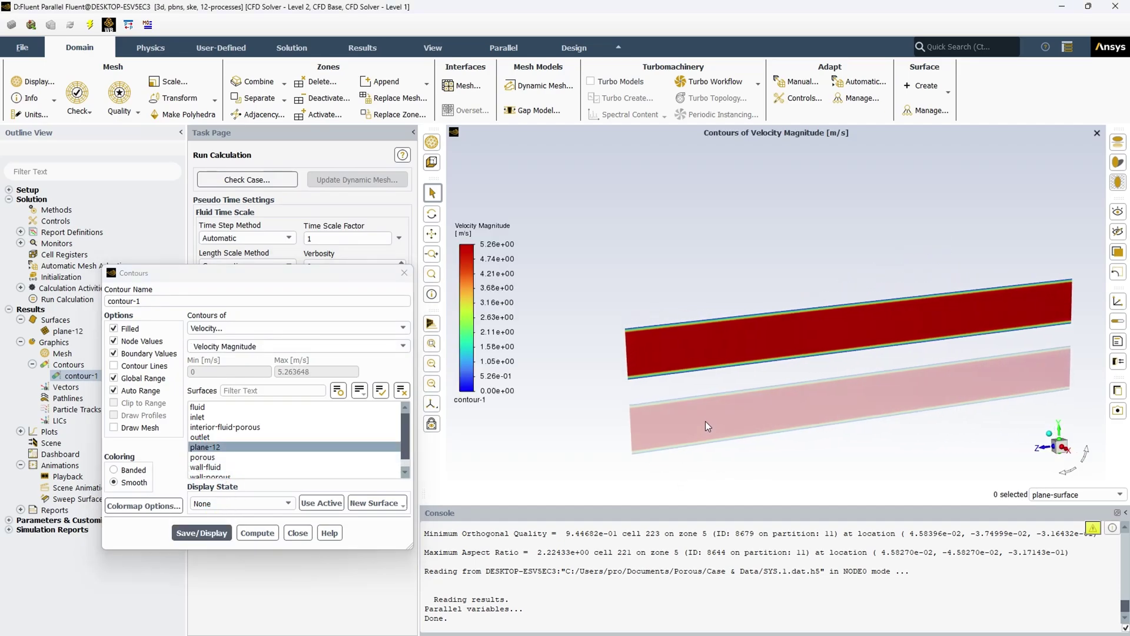
scroll(638, 362, "up", 5)
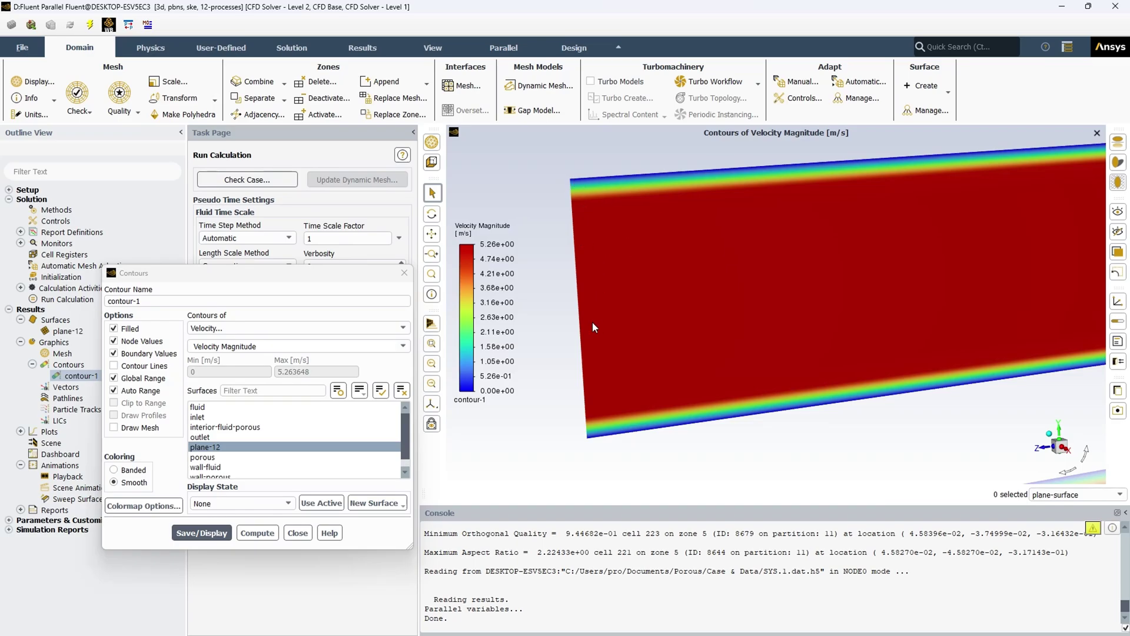
scroll(664, 355, "down", 3)
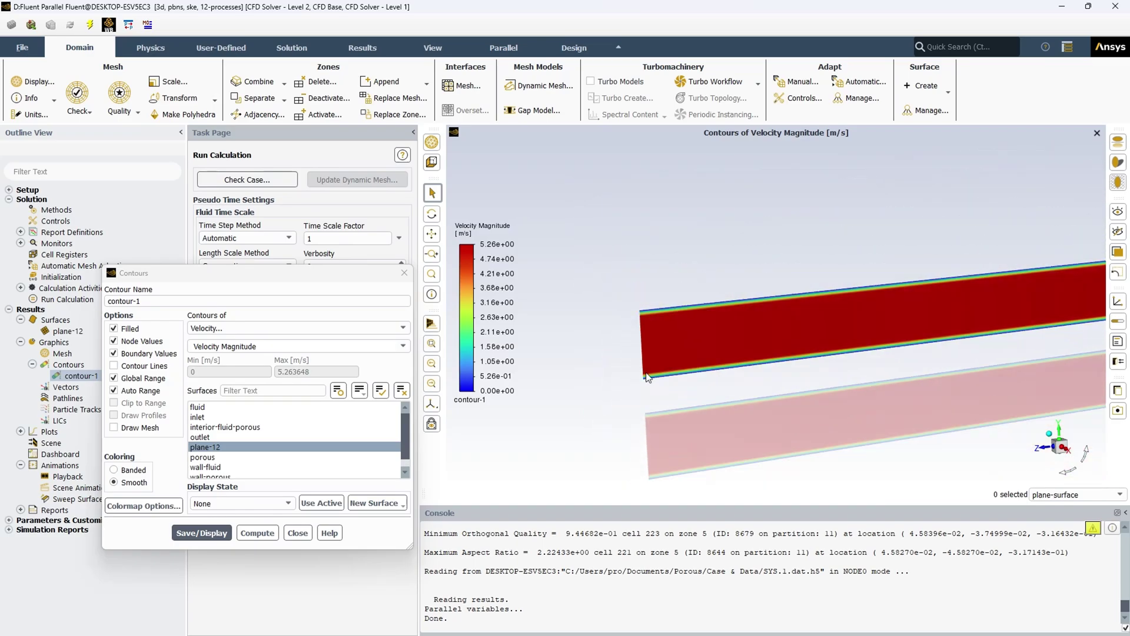
- Change contour-1 to static pressure on plane-12 and display it along the whole duct
left_click(257, 328)
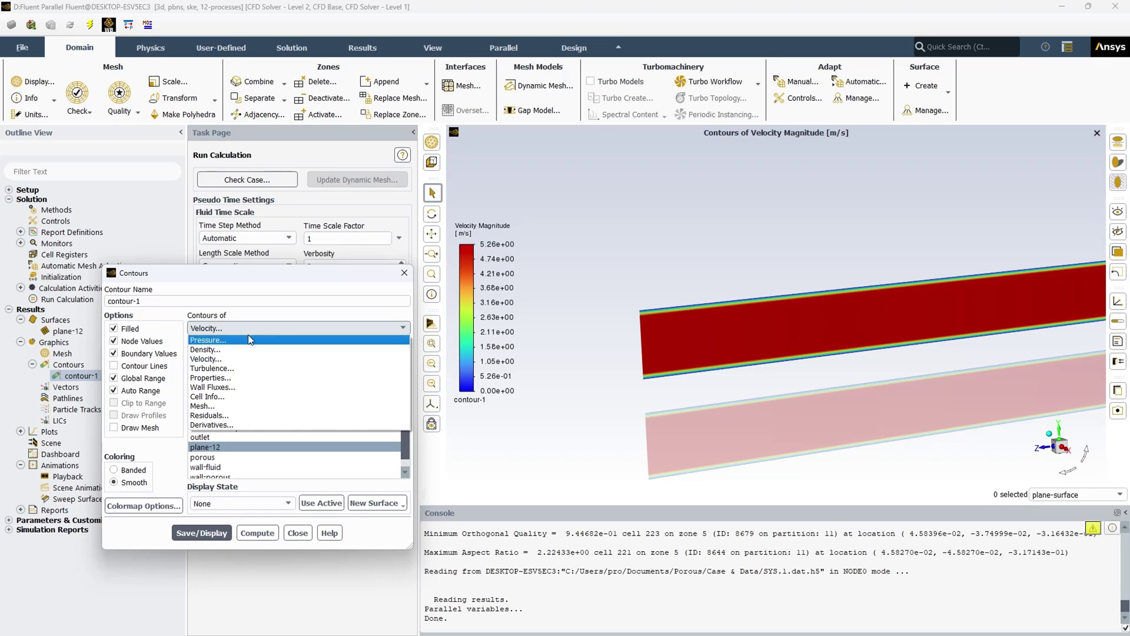
left_click(236, 358)
left_click(202, 532)
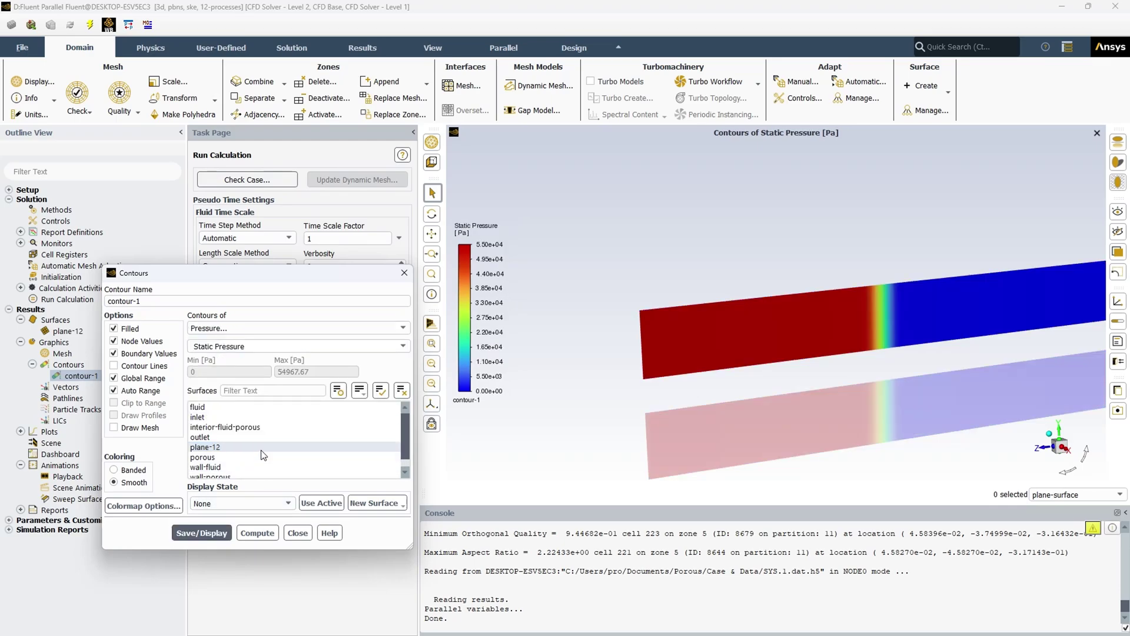
scroll(641, 396, "down", 2)
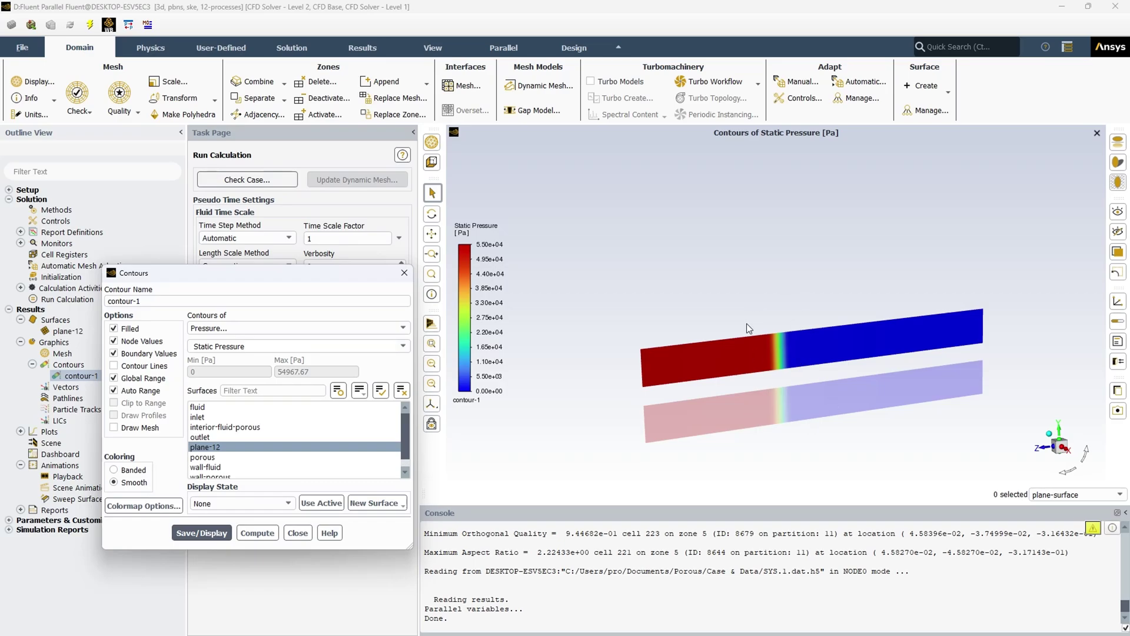
- Change contour-1 to turbulent kinetic energy (k) on plane-12 and display it
left_click(278, 327)
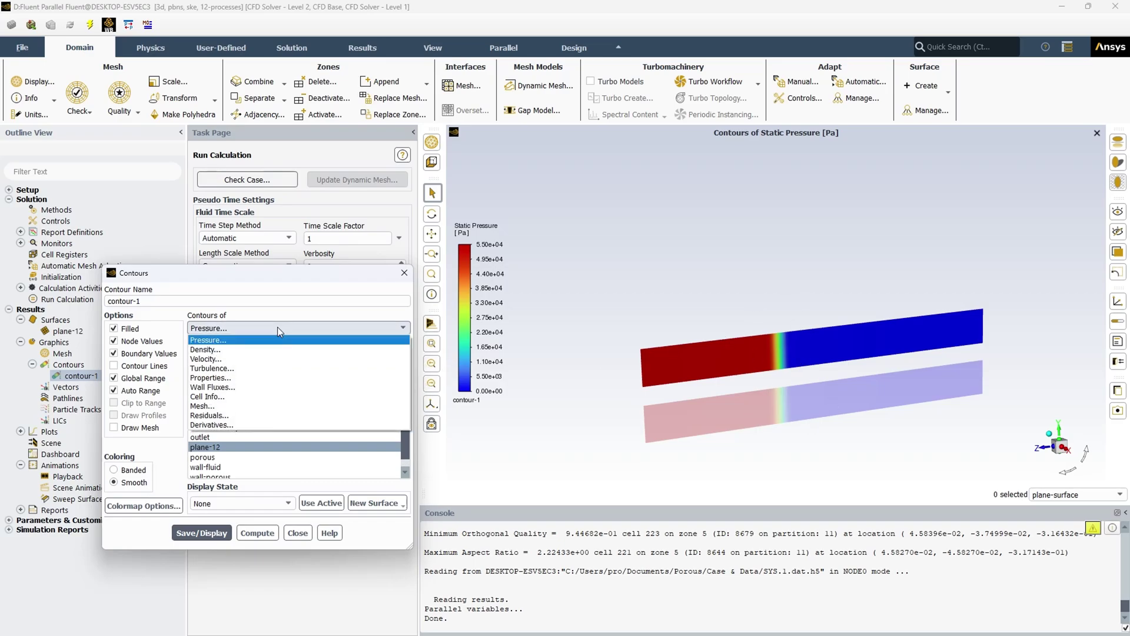
left_click(241, 369)
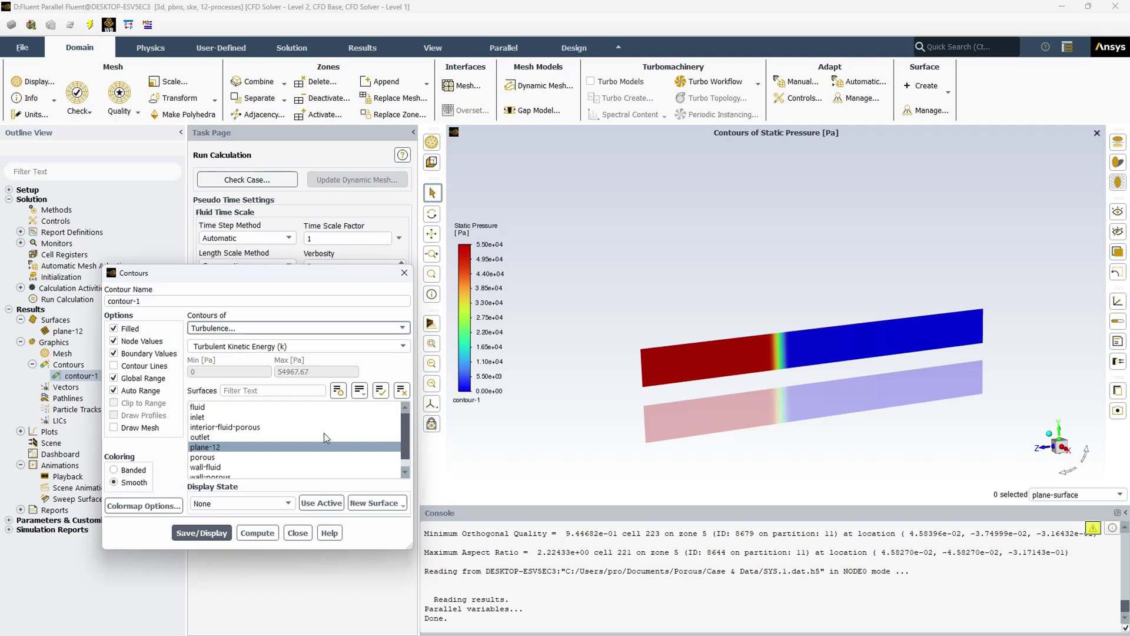
left_click(201, 533)
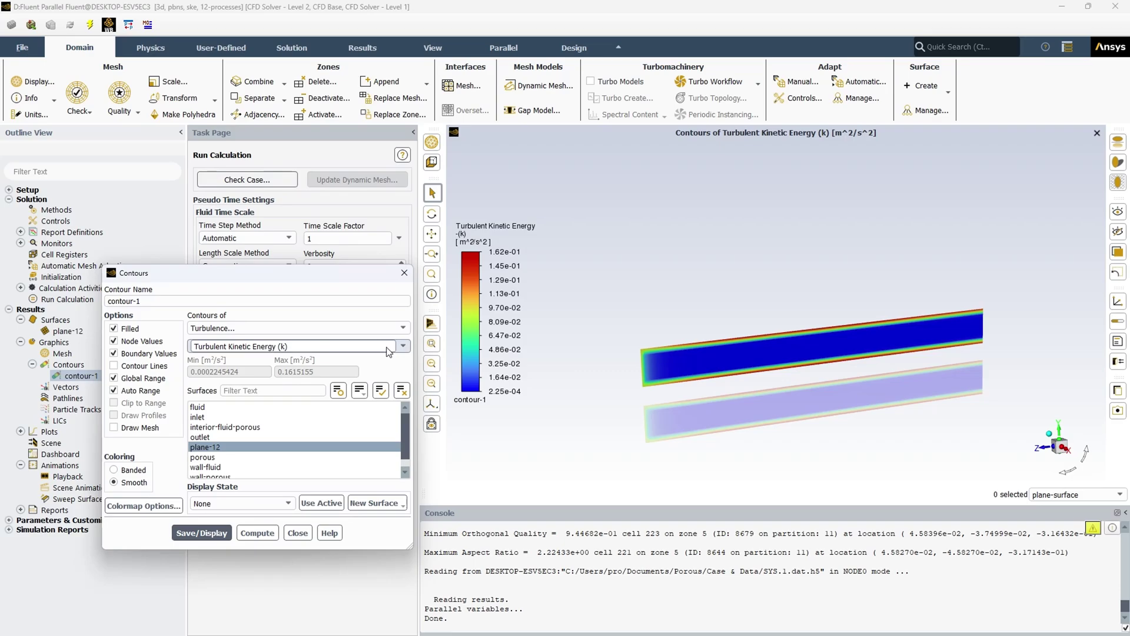
- Switch contour-1 to turbulent intensity on plane-12, display it, and close the contour settings
left_click(404, 348)
left_click(232, 358)
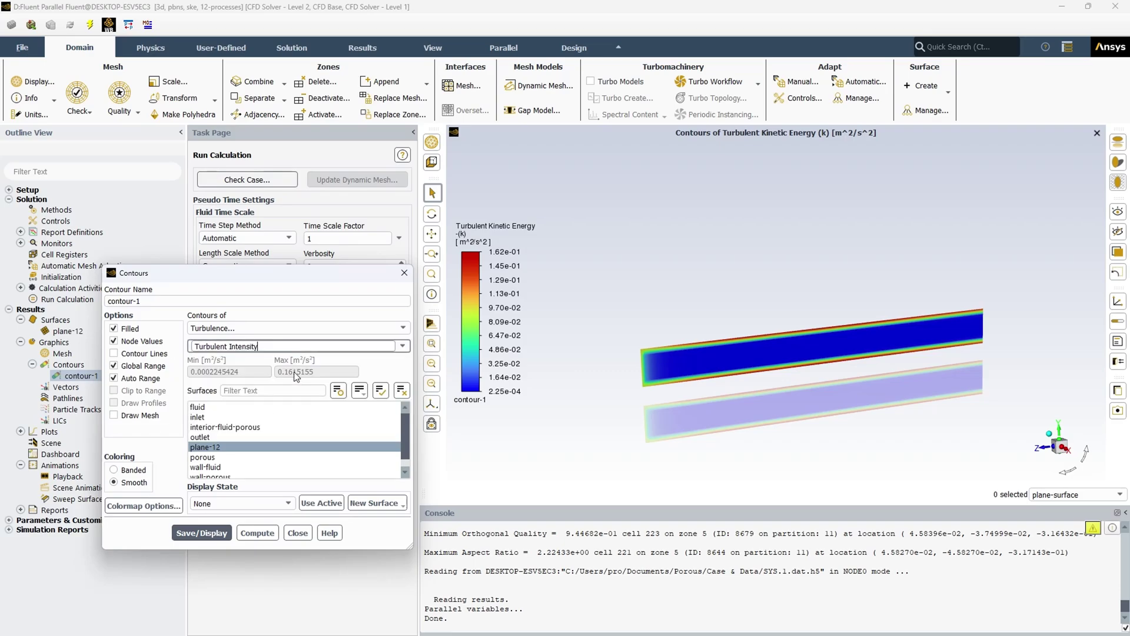
left_click(217, 520)
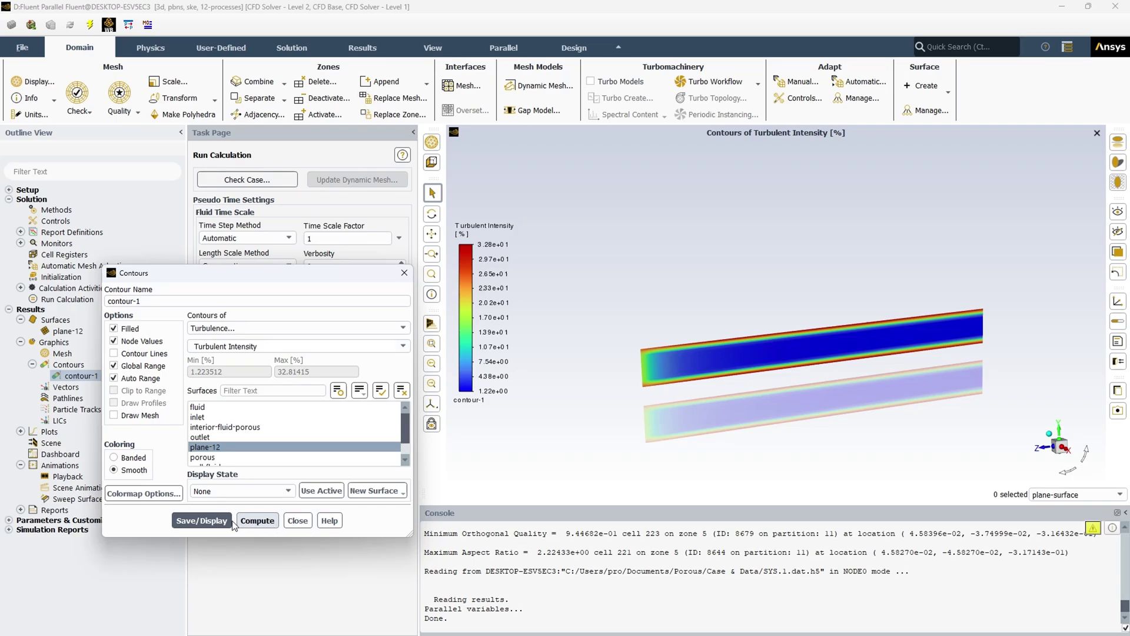
left_click(297, 521)
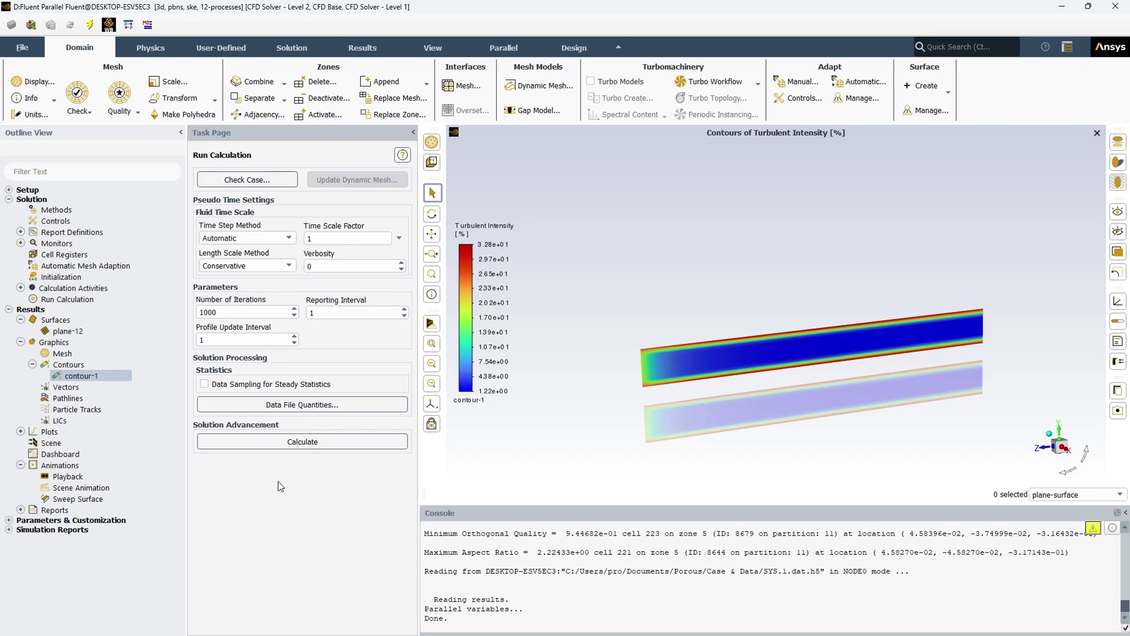
- Review the available plot types and the report types, including forces, projected areas, surface integrals and volume integrals
left_click(20, 431)
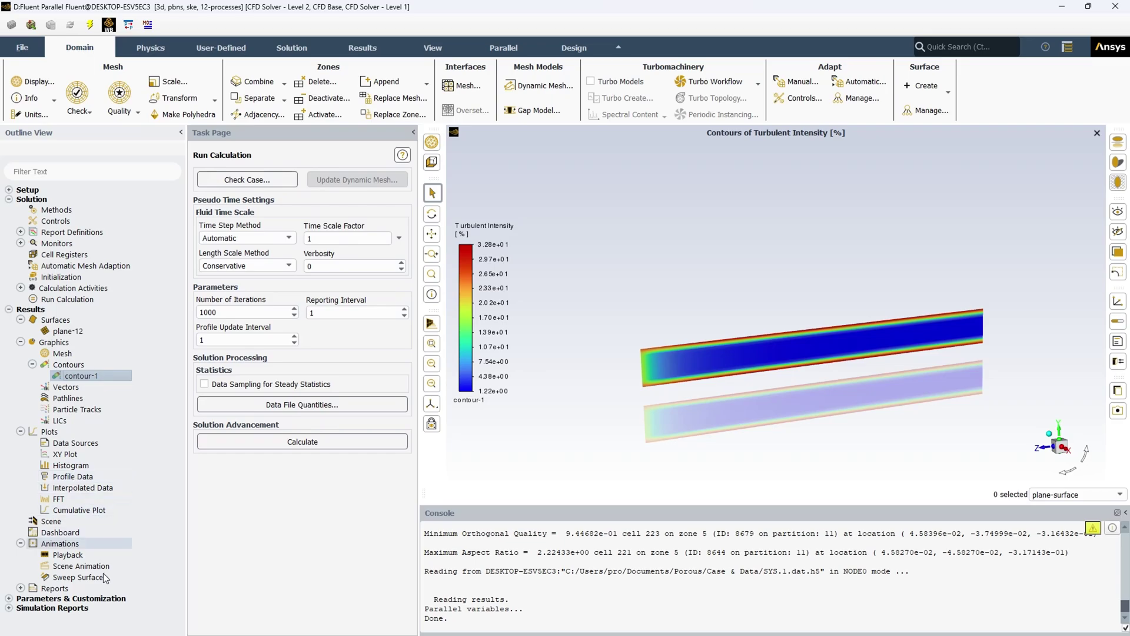
left_click(21, 588)
scroll(65, 577, "down", 2)
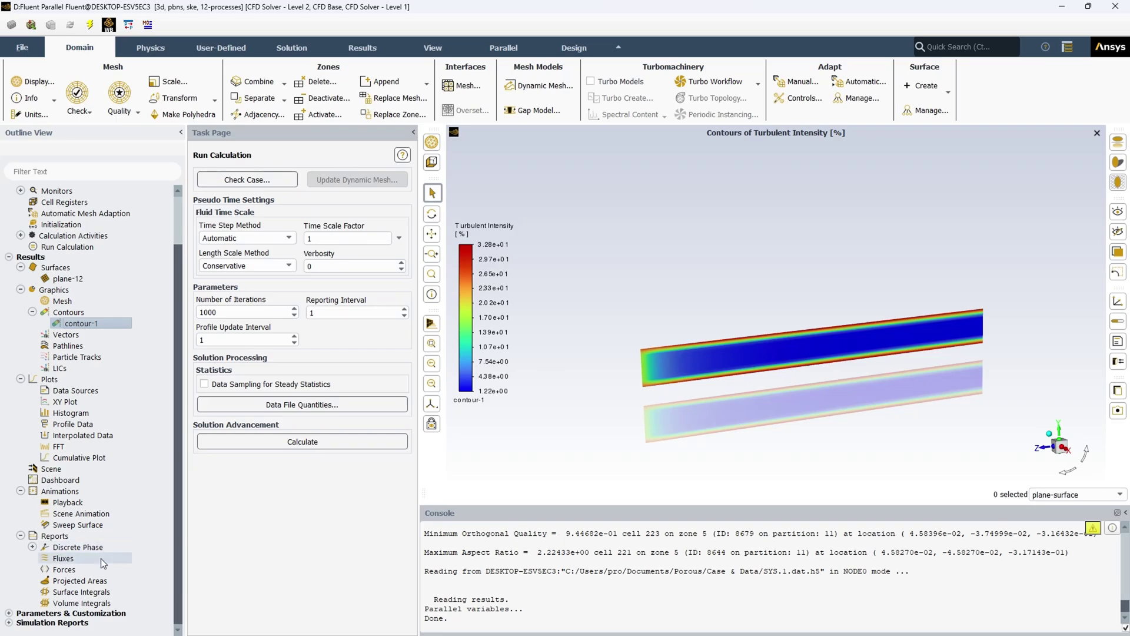
left_click(84, 570)
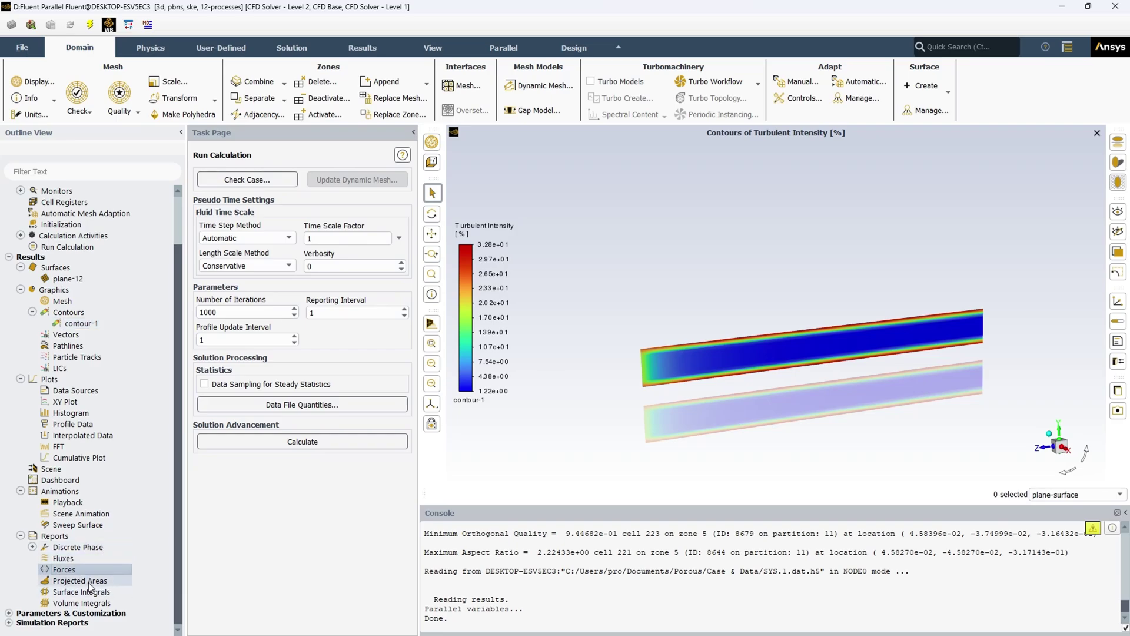
left_click(101, 582)
left_click(95, 592)
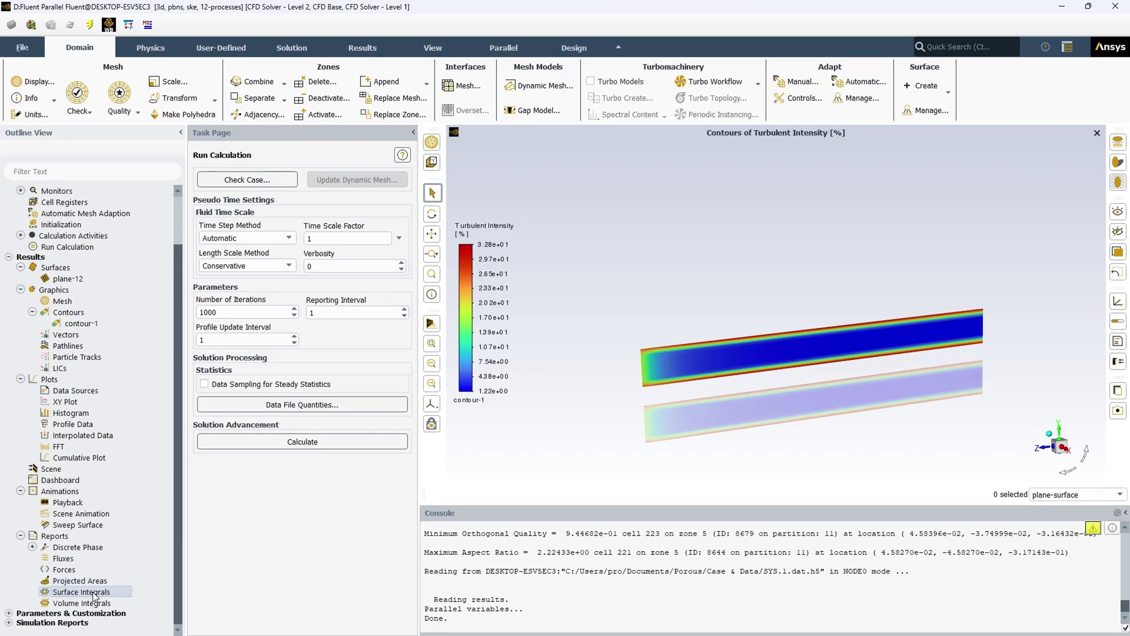
left_click(96, 603)
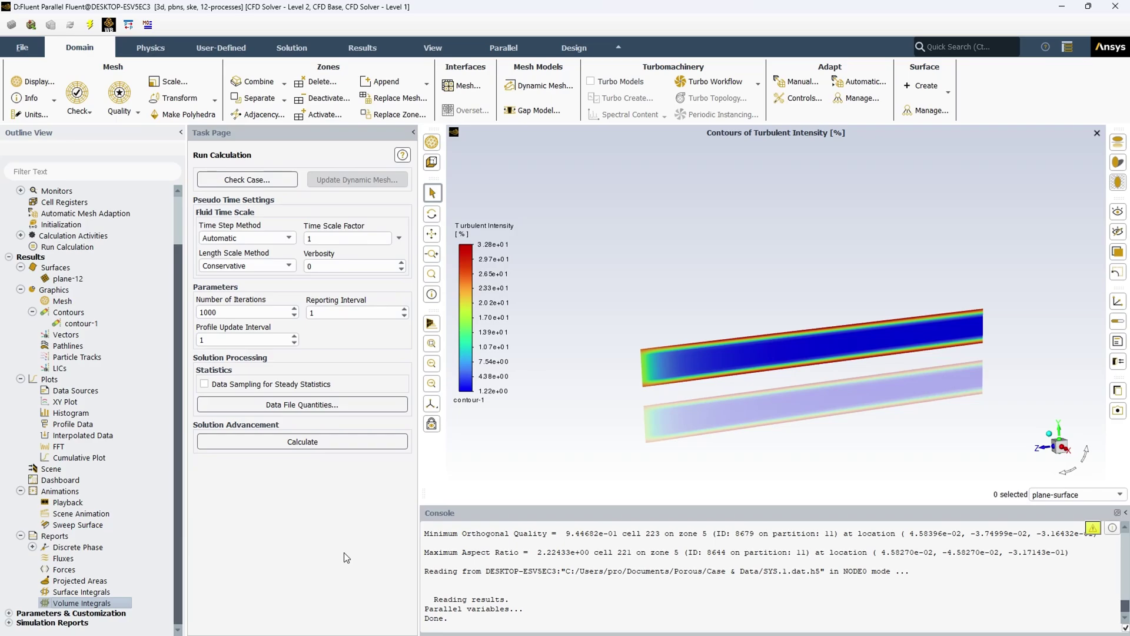
- Switch to File Explorer and open the kinetic.jpg image from the Results folder inside Porous
key("alt+Tab")
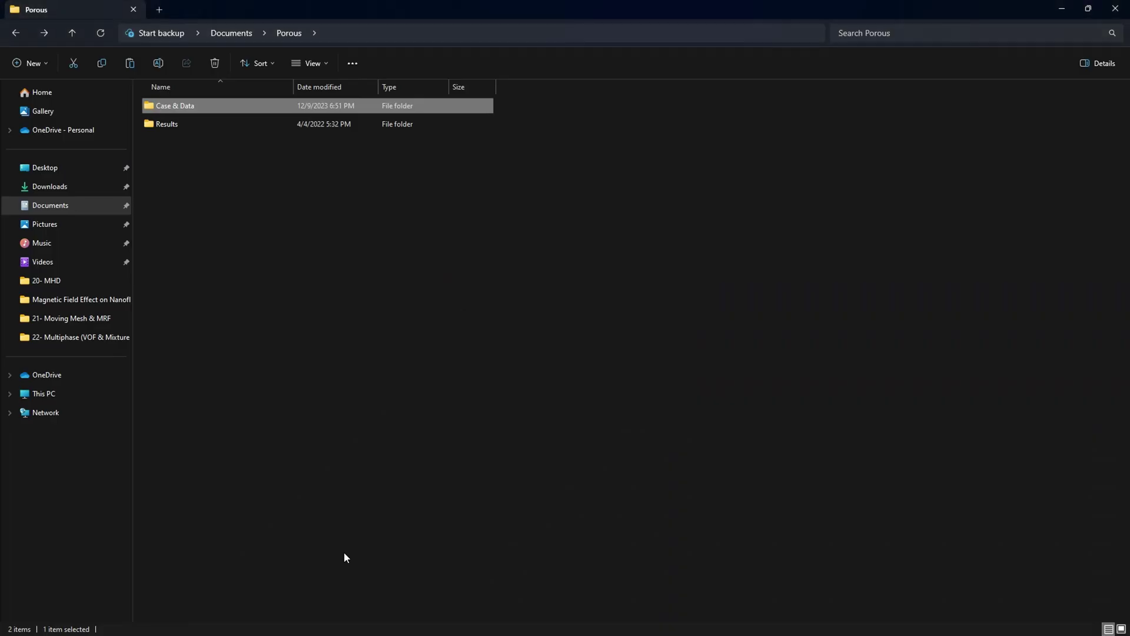
double_click(154, 126)
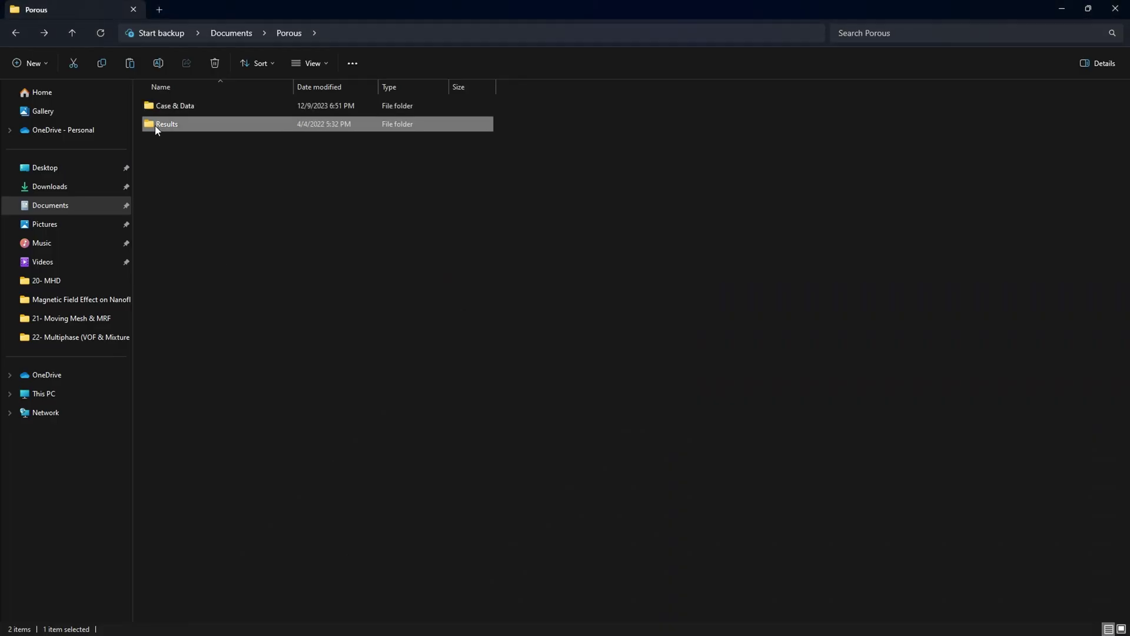
left_click(169, 126)
double_click(169, 125)
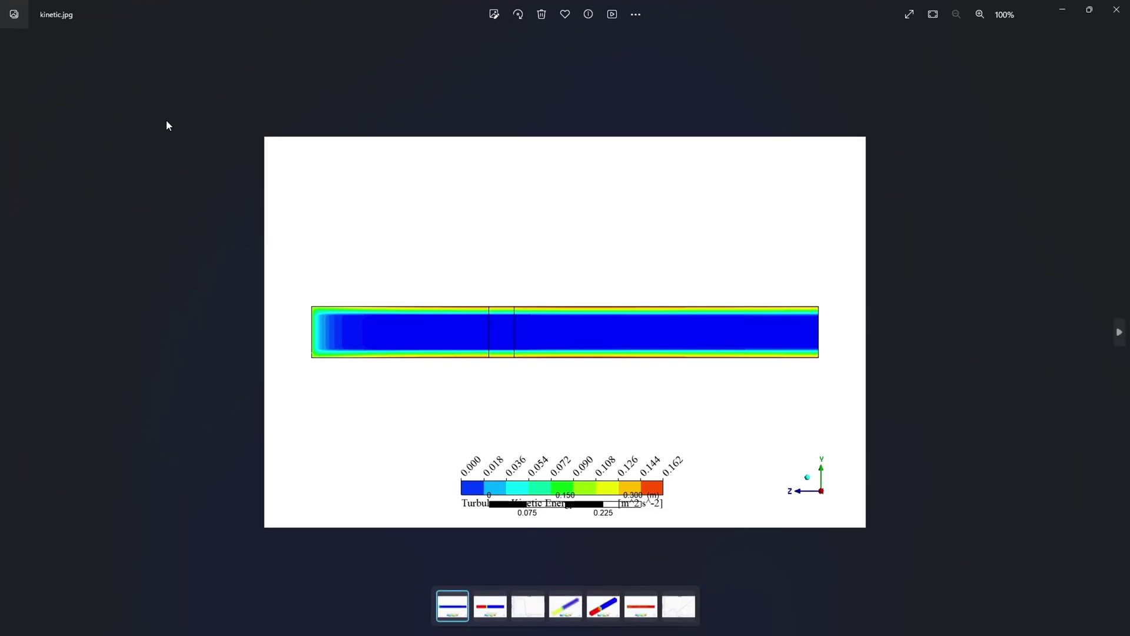
- Browse the remaining result images, examining the pressure contour, centerline pressure plot, 3D pressure views and velocity contour
key("Right")
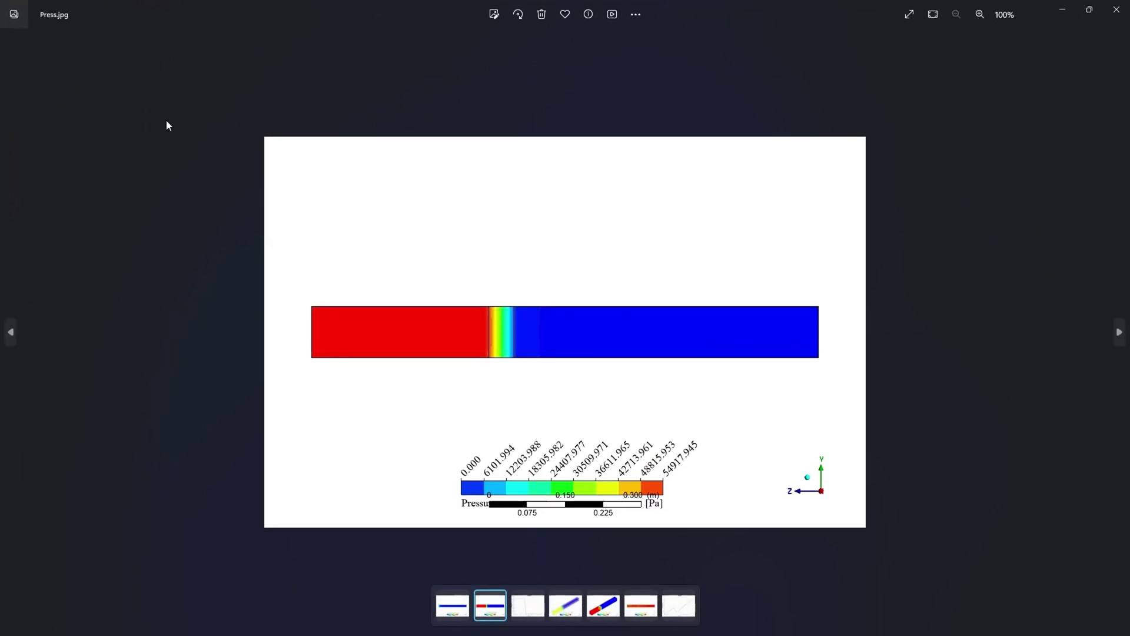
key("Right")
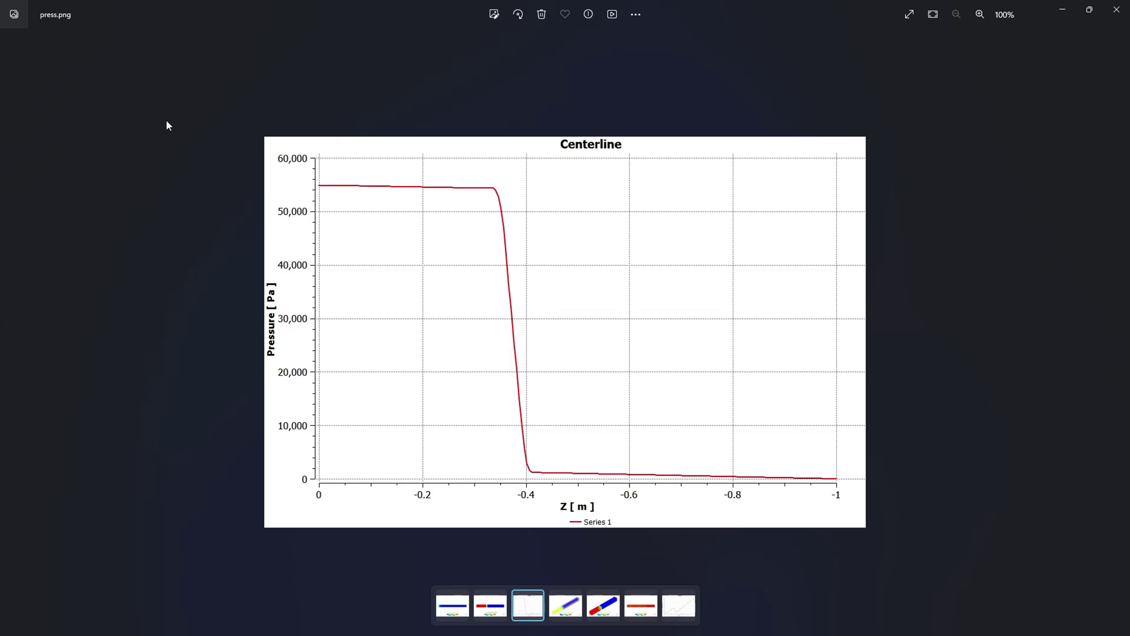
key("Right")
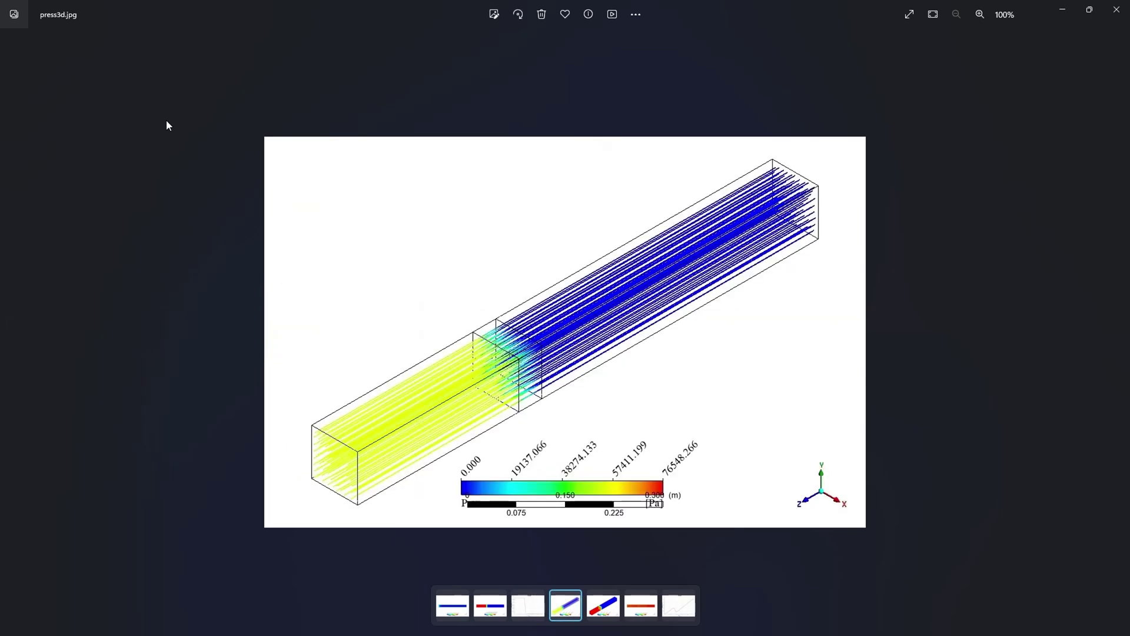
key("Right")
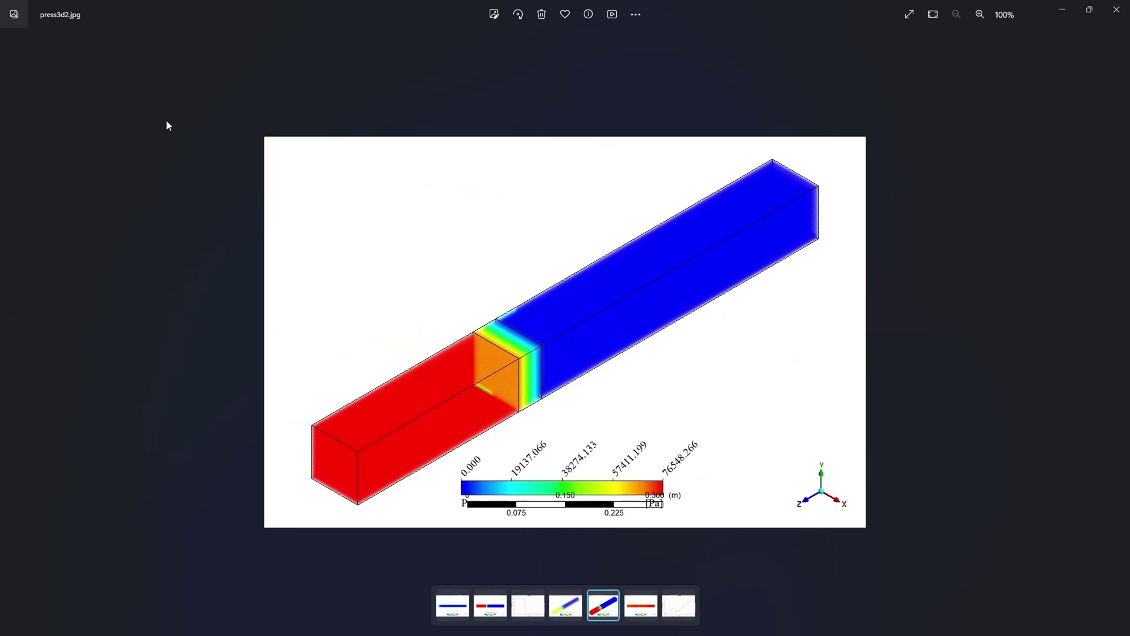
key("Right")
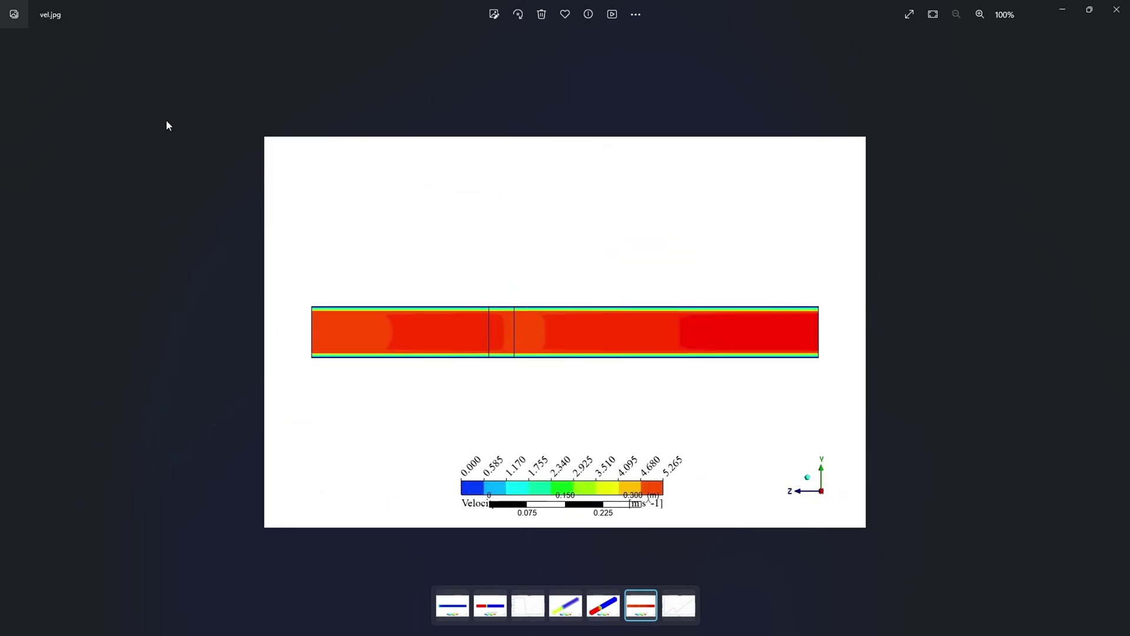
key("Right")
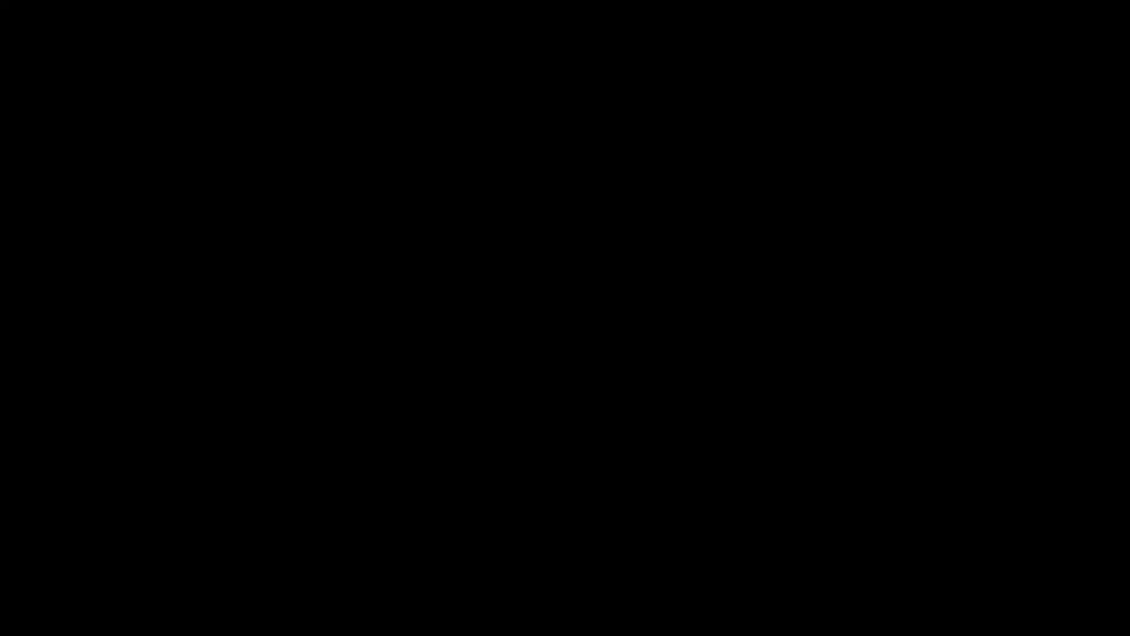